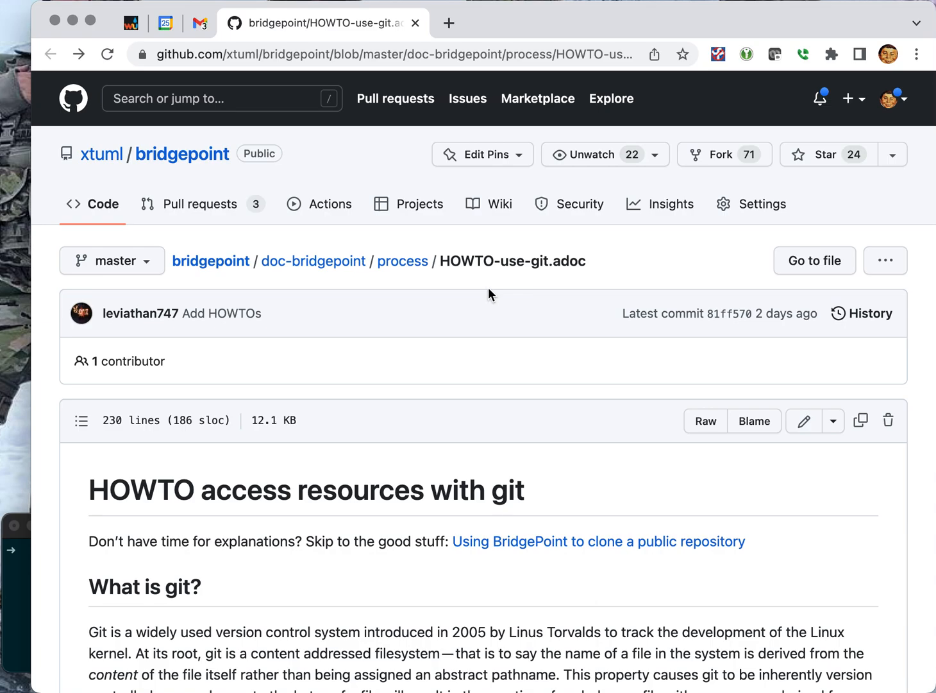
Step: Skim the git HOWTO's background, account and authentication sections, and go to its instructions for using BridgePoint to clone a public repository
scroll(429, 335, down, 3)
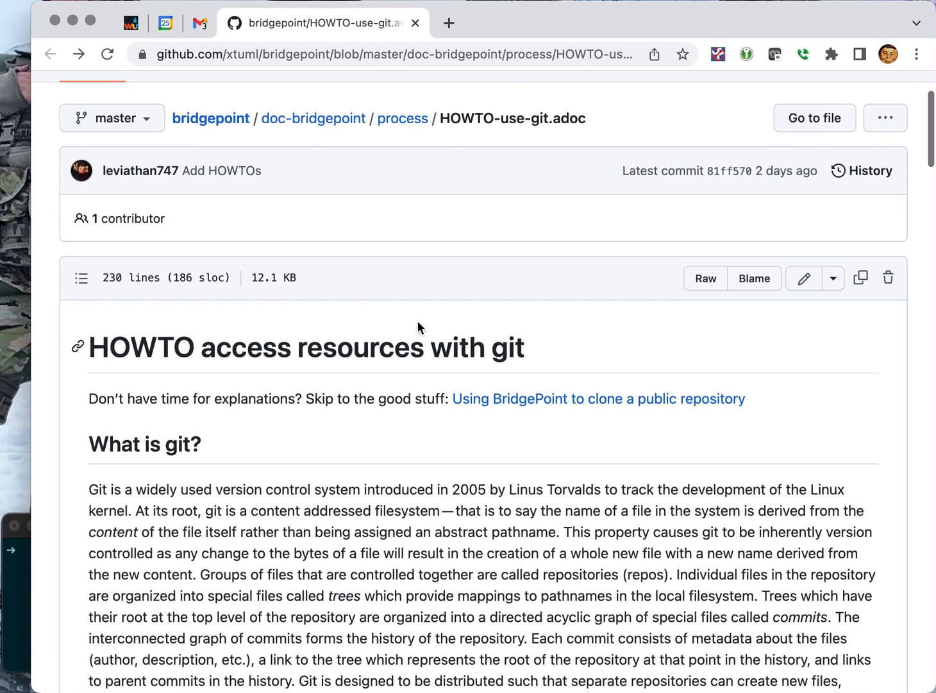
scroll(358, 326, down, 3)
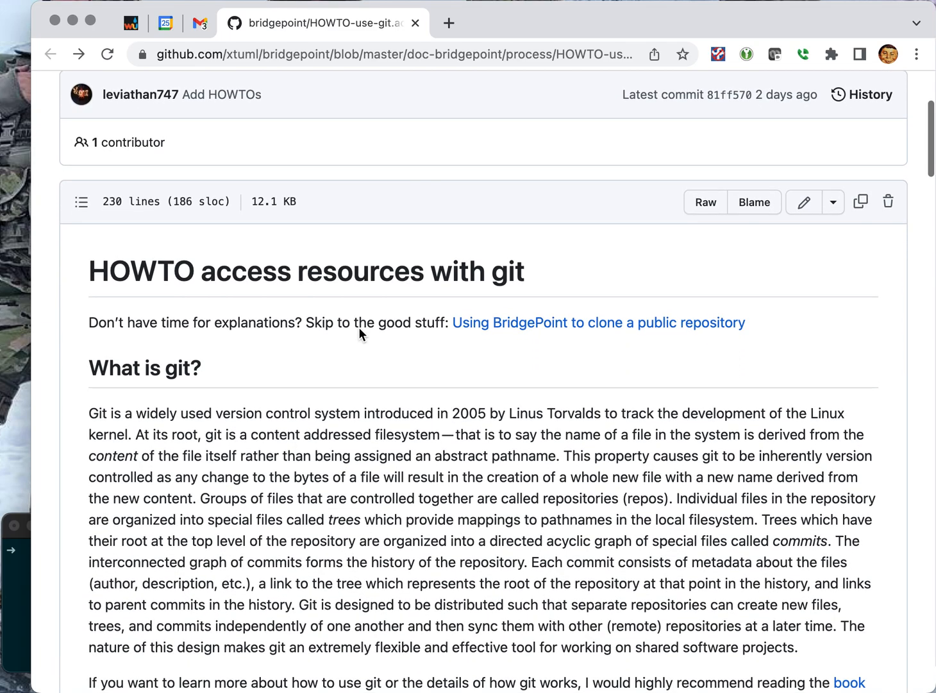
scroll(333, 317, down, 10)
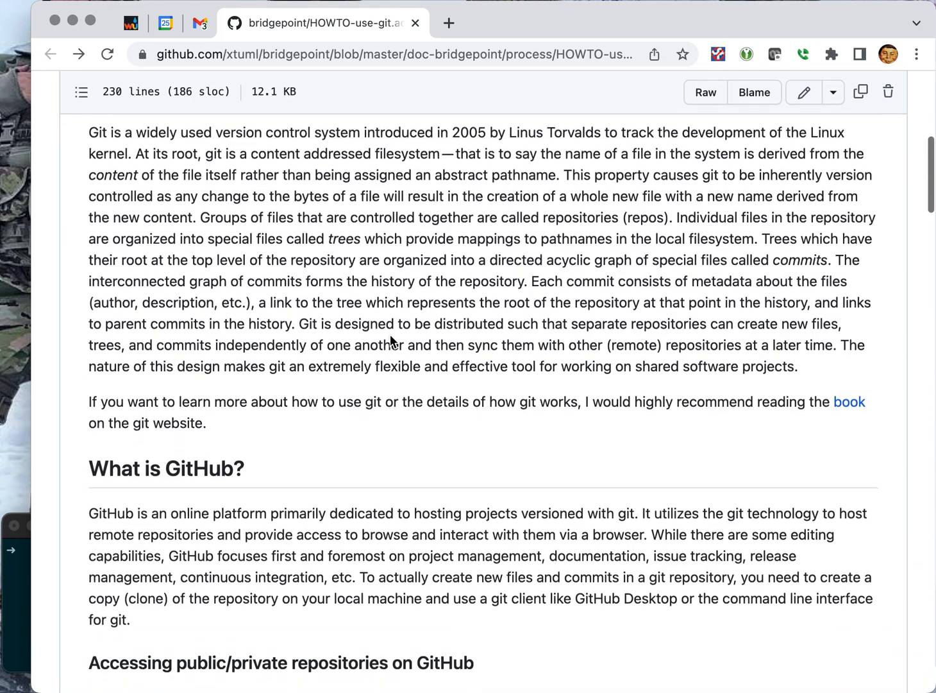
scroll(390, 334, down, 2)
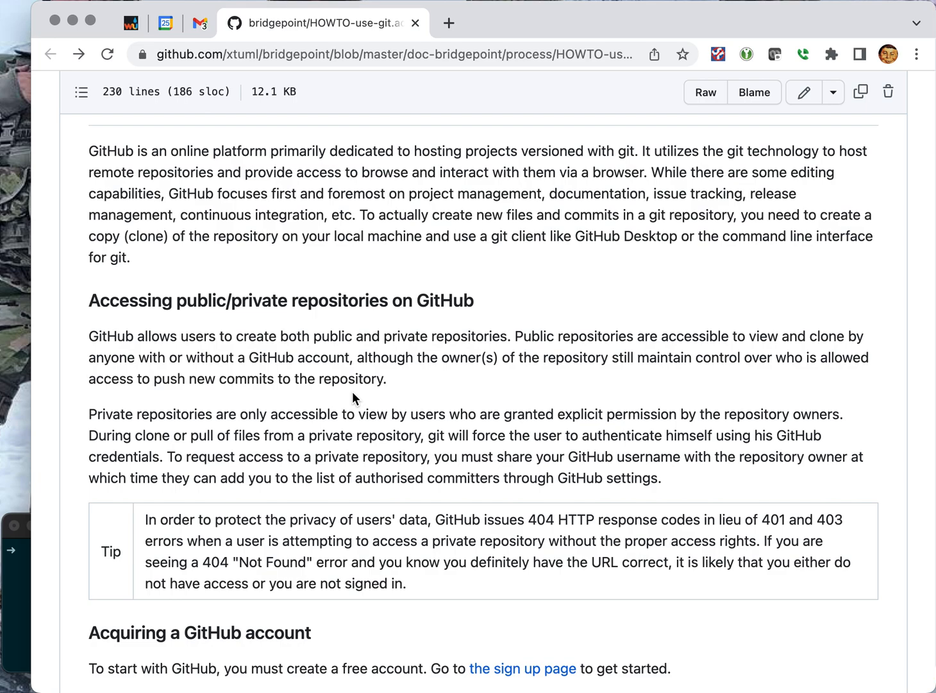
scroll(352, 393, down, 3)
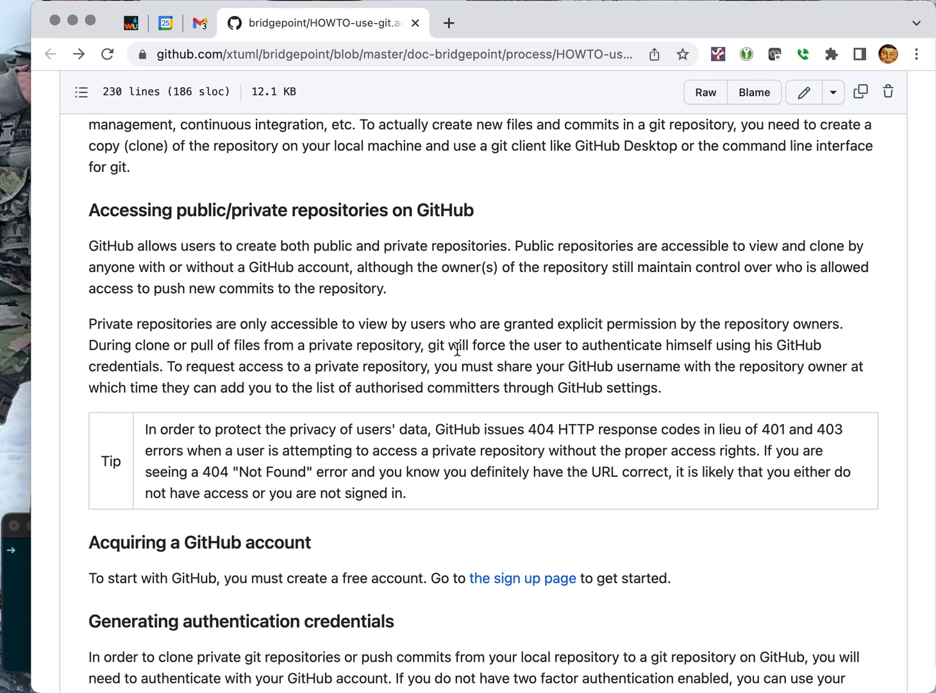
scroll(457, 351, down, 10)
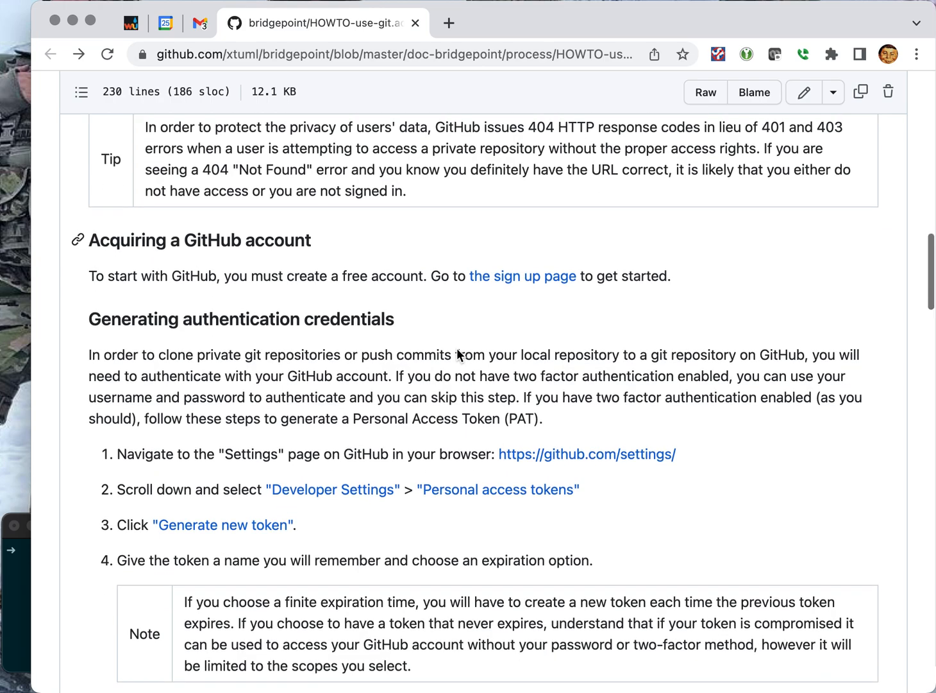
scroll(457, 351, down, 7)
scroll(460, 356, down, 4)
scroll(461, 357, down, 3)
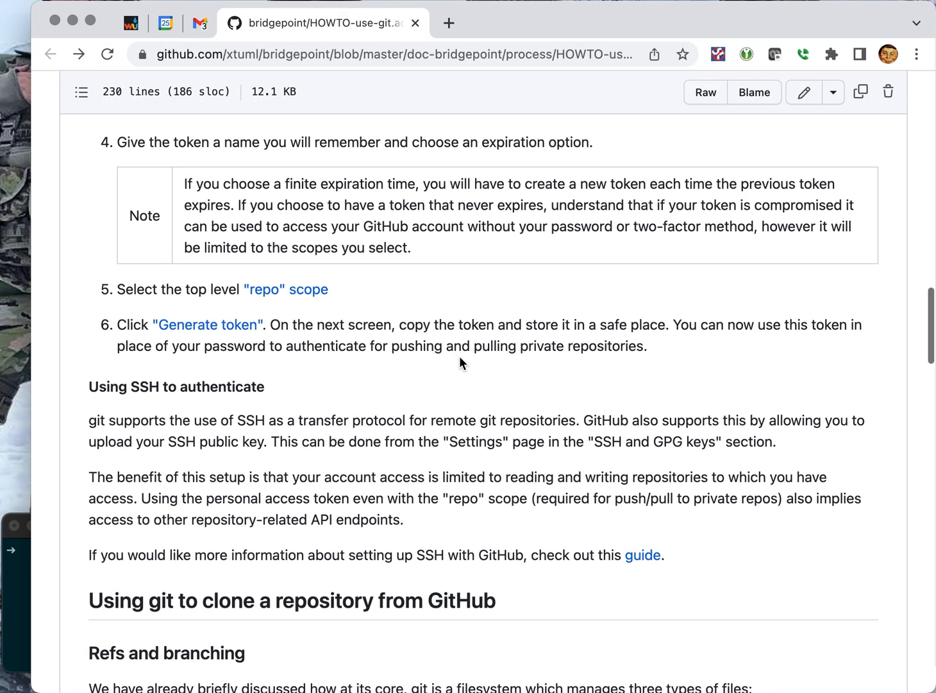
scroll(459, 356, up, 20)
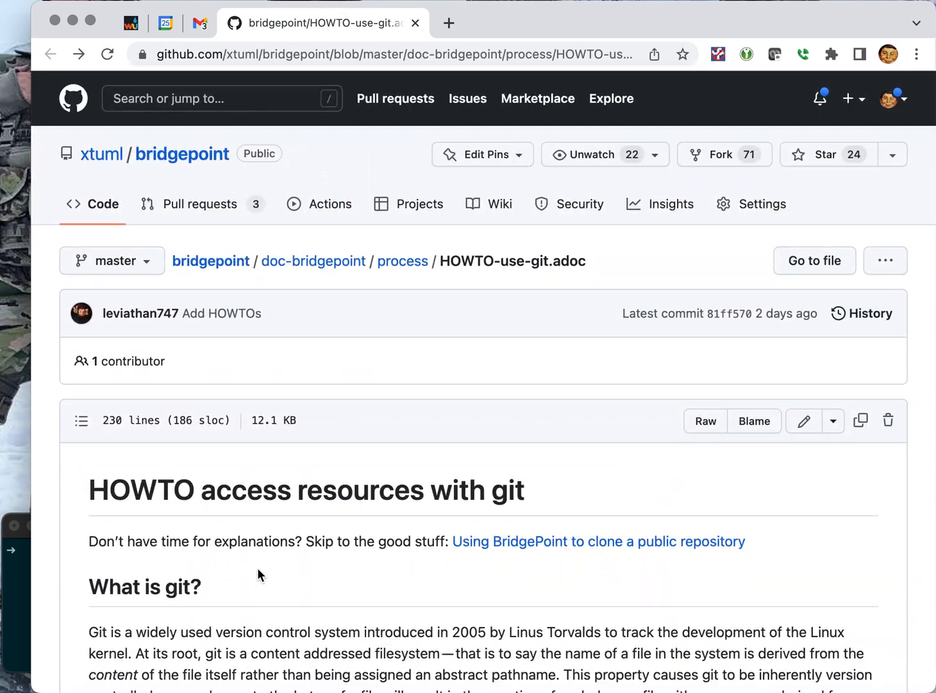
click(622, 546)
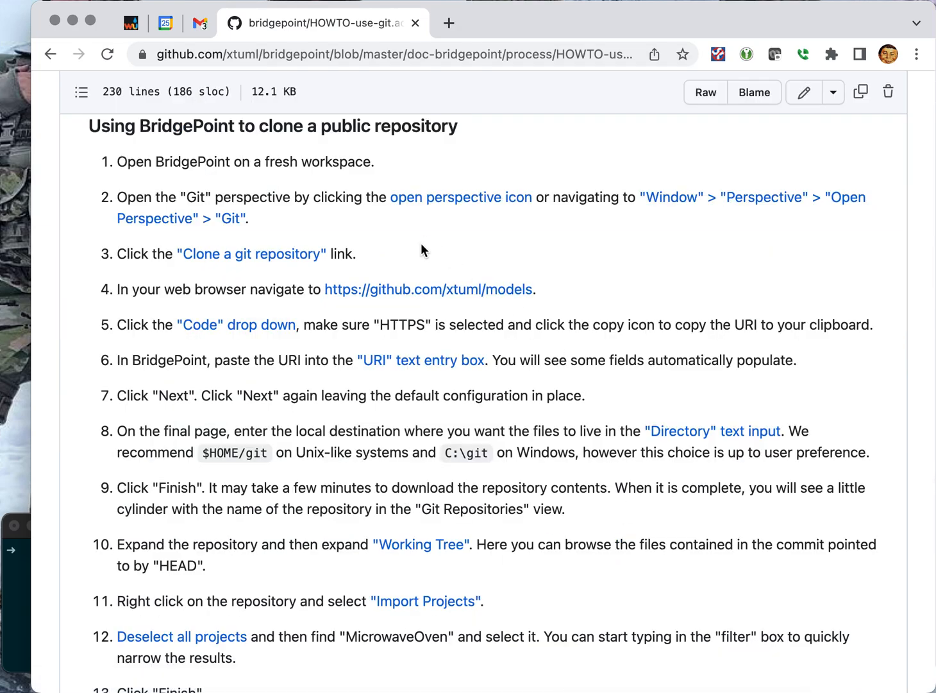
Step: Switch to the terminal, run ./BridgePoint/bridgepoint& and launch BridgePoint UML with the GitHOWTO workspace
click(19, 619)
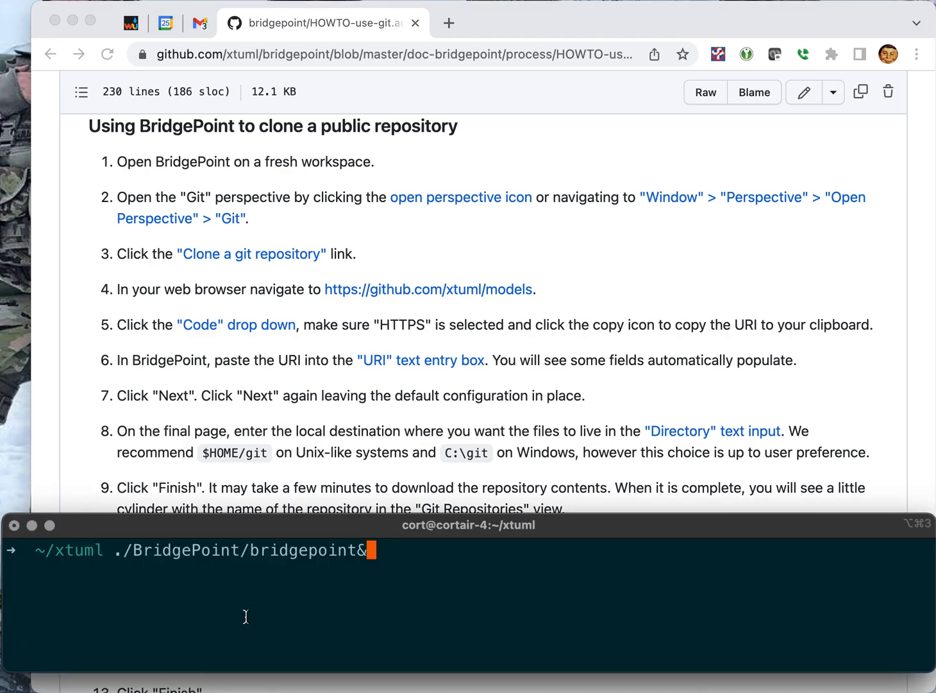
key(Return)
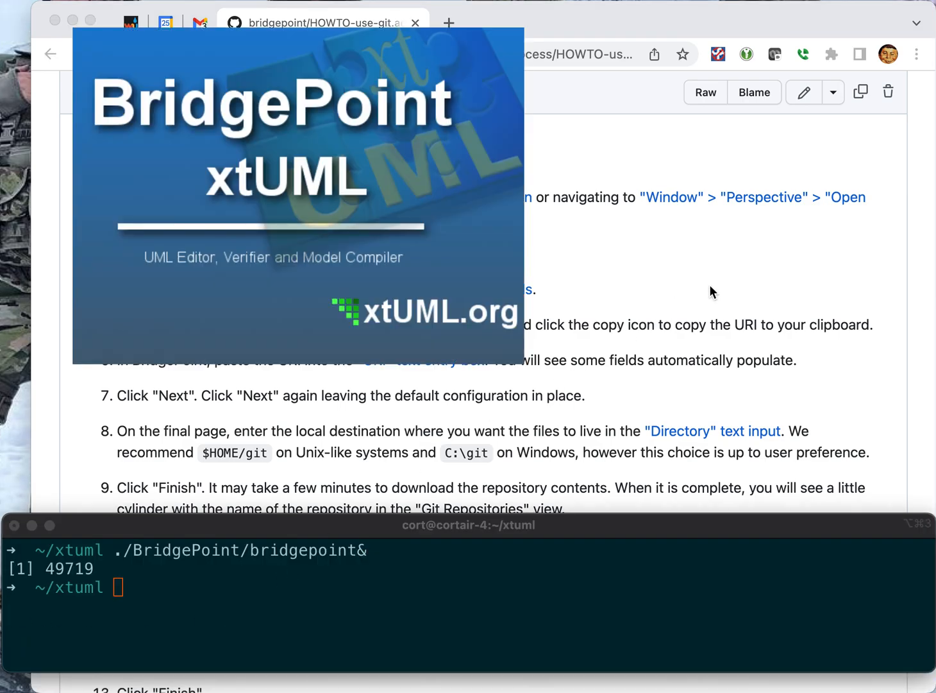
click(742, 278)
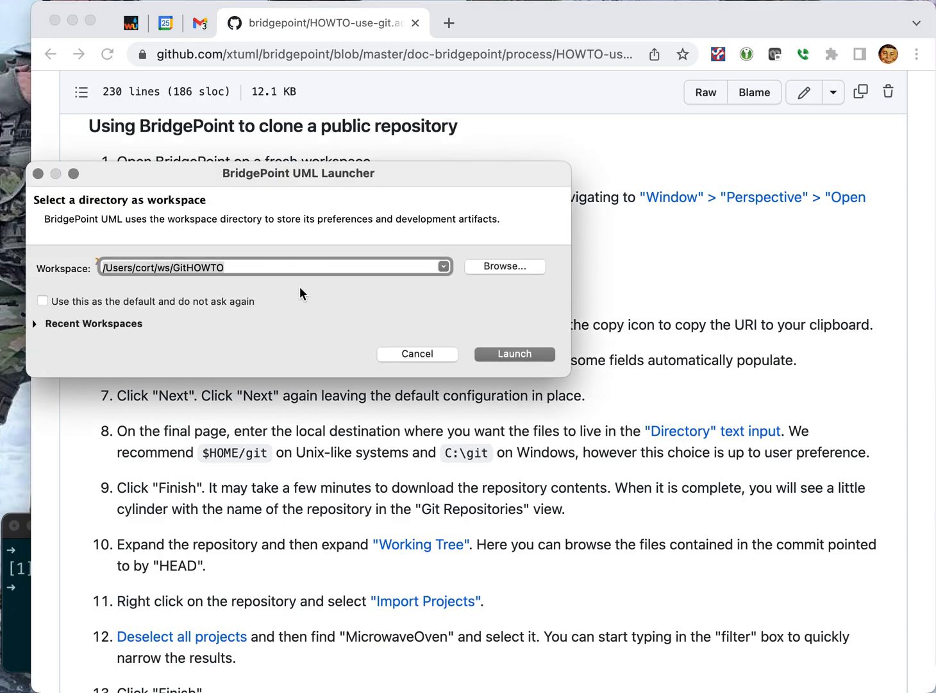
click(249, 268)
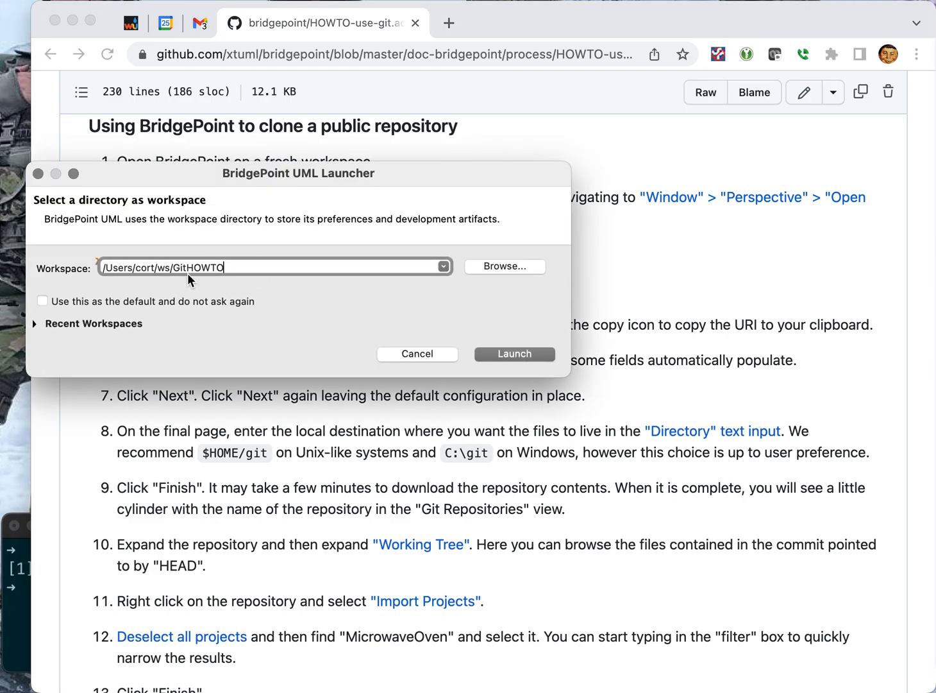
click(514, 354)
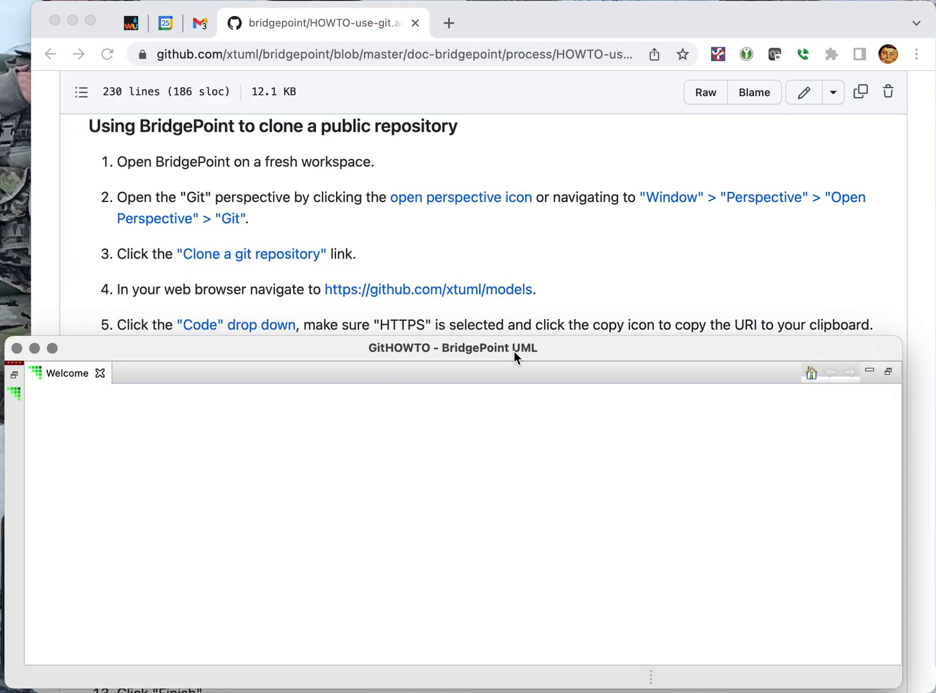
Step: Go from the BridgePoint Welcome page to the workbench and open the Git perspective
scroll(268, 518, down, 3)
scroll(269, 517, up, 3)
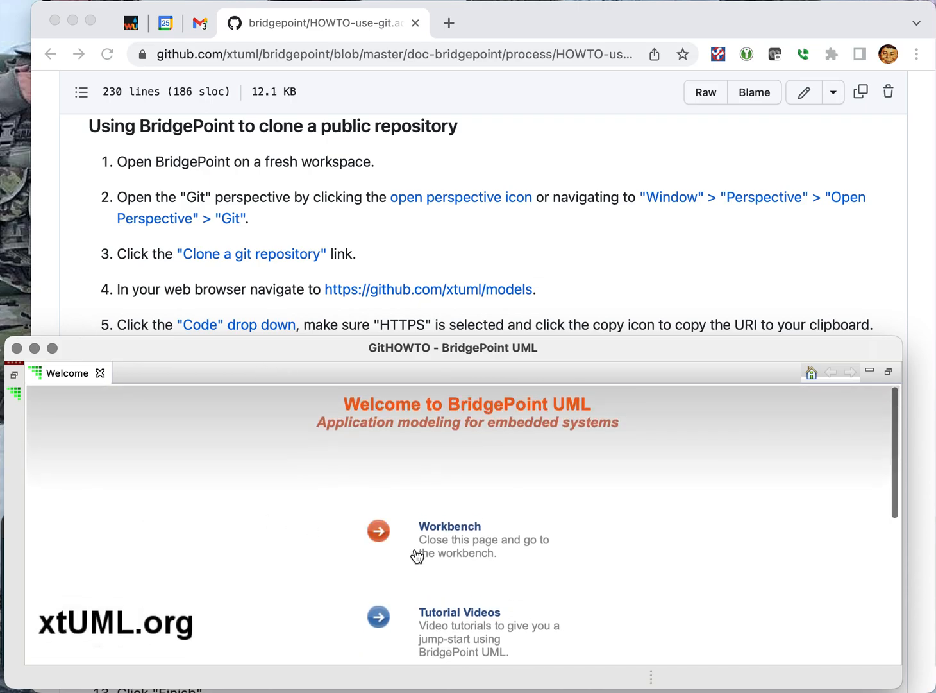
click(381, 532)
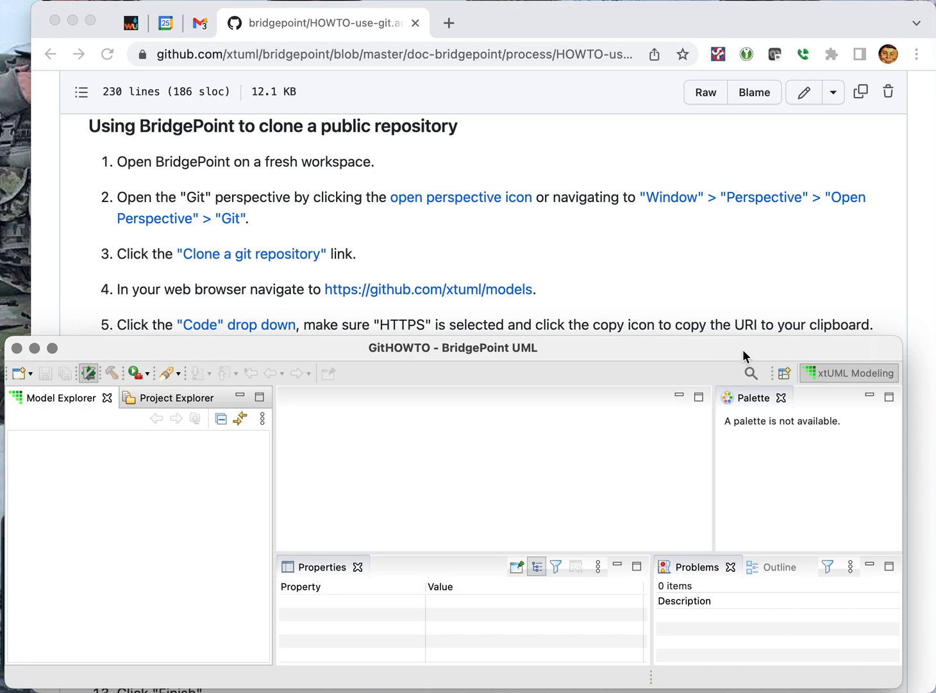
click(789, 372)
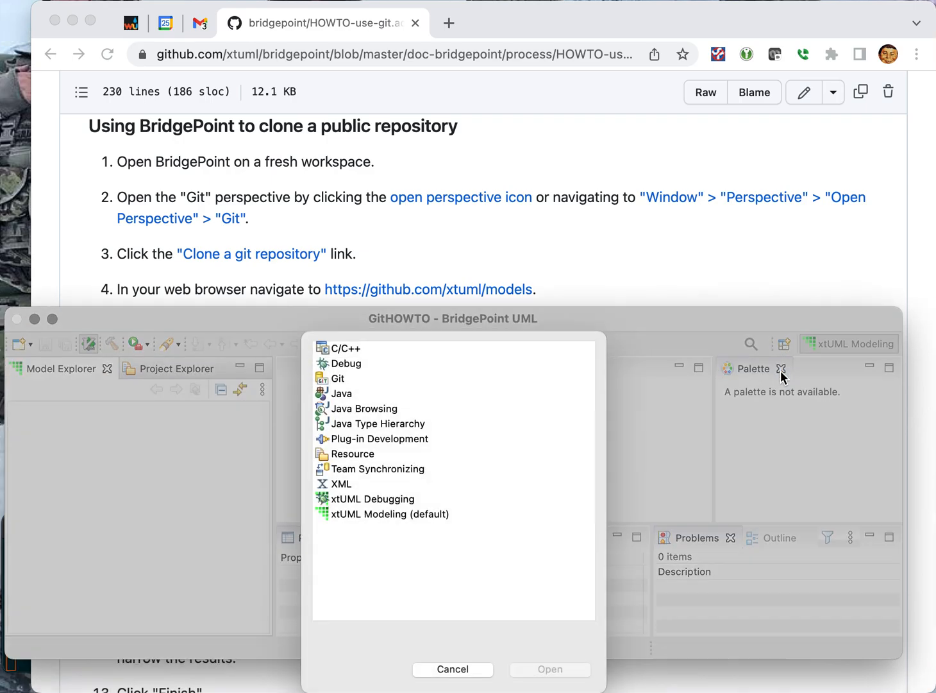
click(337, 380)
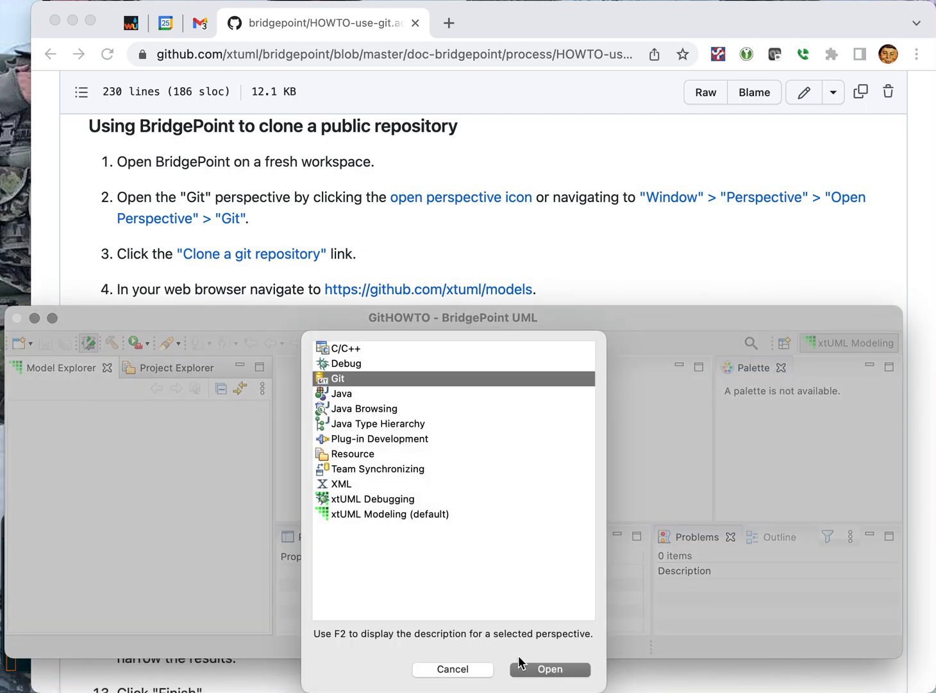
click(552, 669)
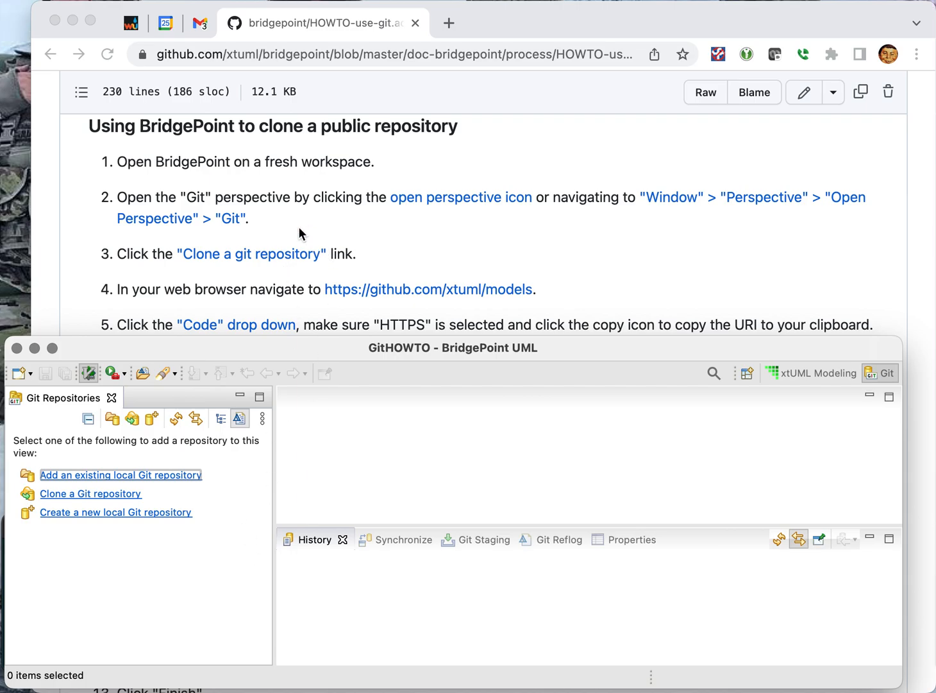
Step: Switch to the browser and view the HOWTO's illustration for "Clone a git repository", returning to the instructions
click(400, 226)
click(258, 257)
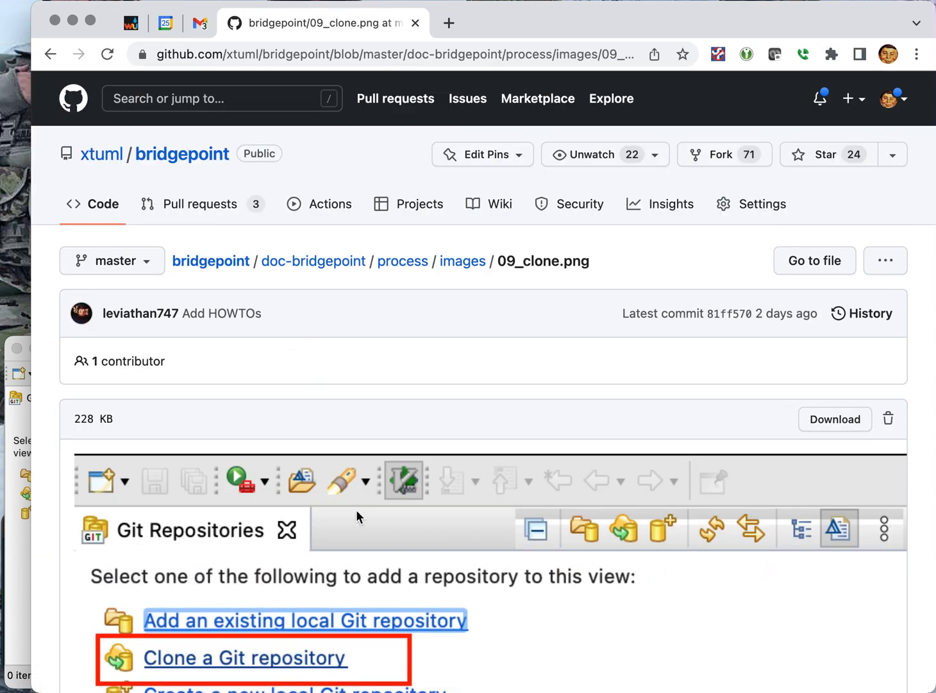
scroll(589, 622, down, 3)
scroll(589, 622, up, 3)
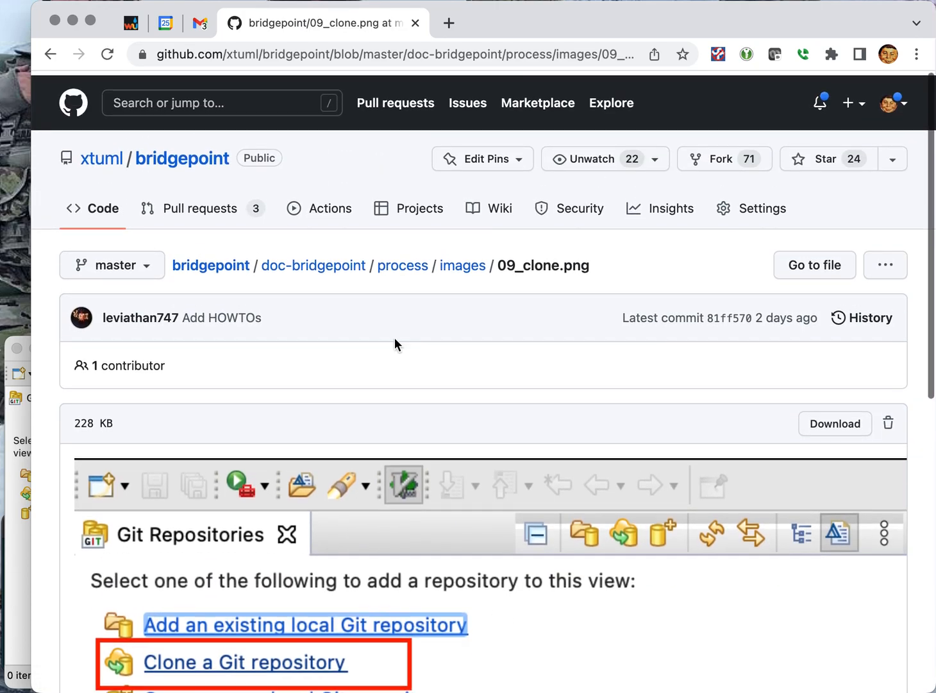
click(51, 55)
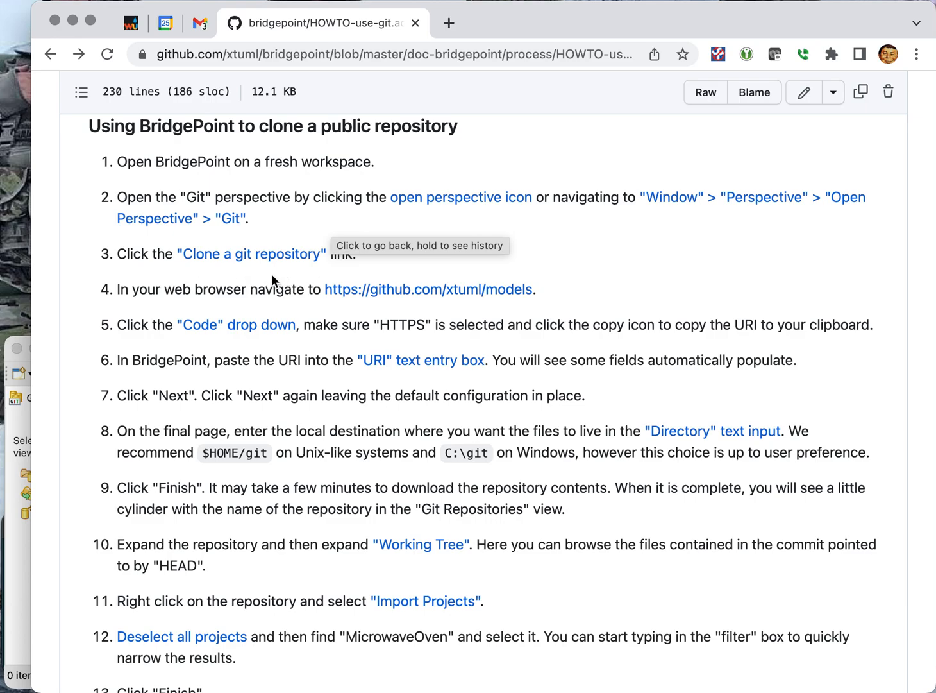
Step: Switch to BridgePoint UML and start cloning a Git repository from the Git Repositories view
click(22, 564)
click(117, 492)
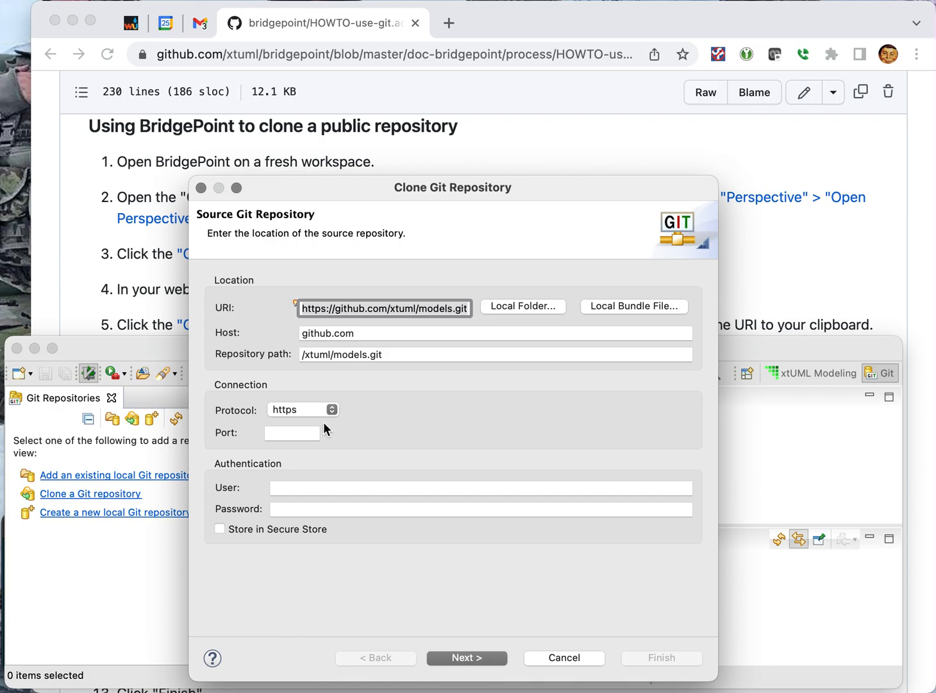
Step: Switch to the browser, open the linked xtuml/models repository in a new tab and copy its HTTPS clone URI
click(525, 148)
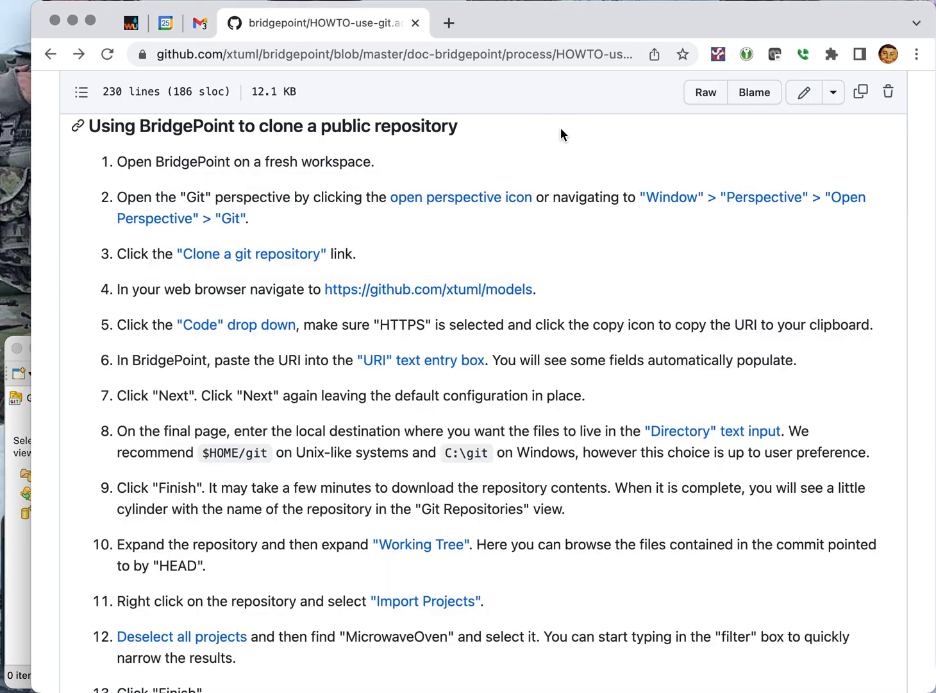
right_click(443, 292)
click(525, 295)
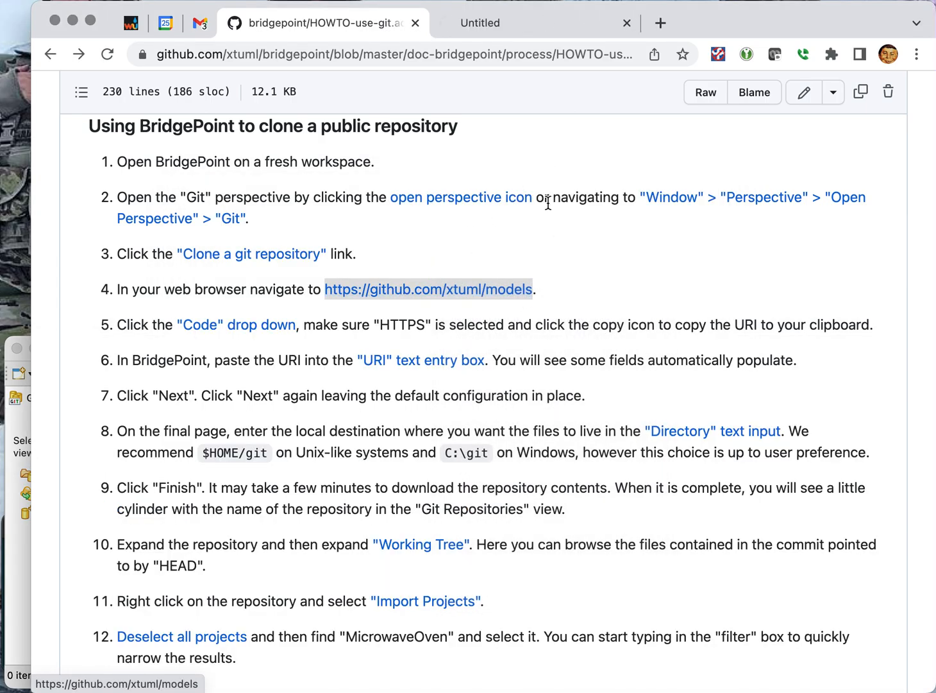
click(541, 25)
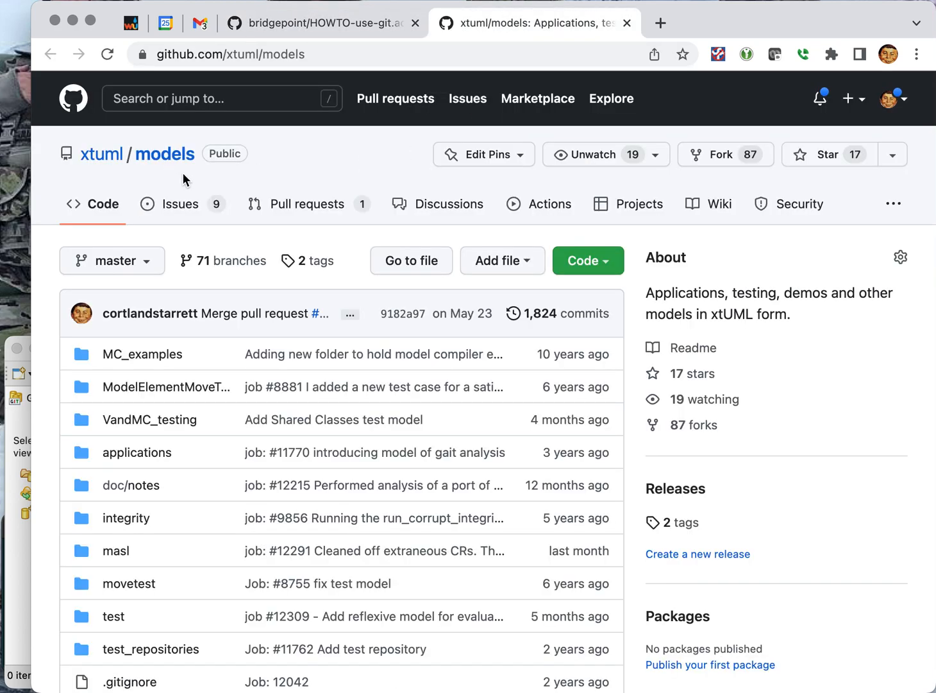
click(606, 262)
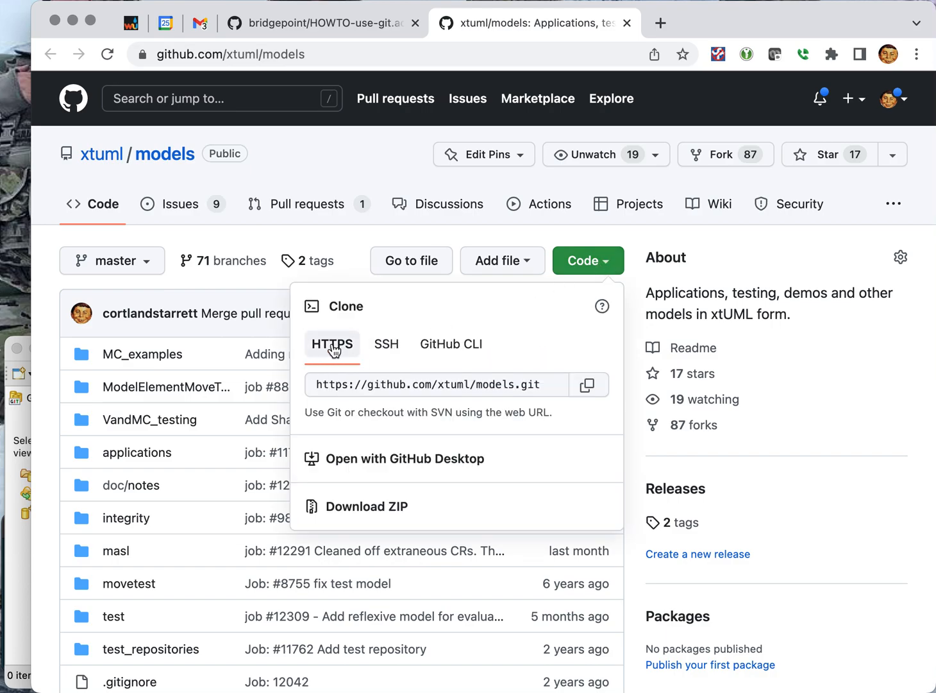
click(590, 388)
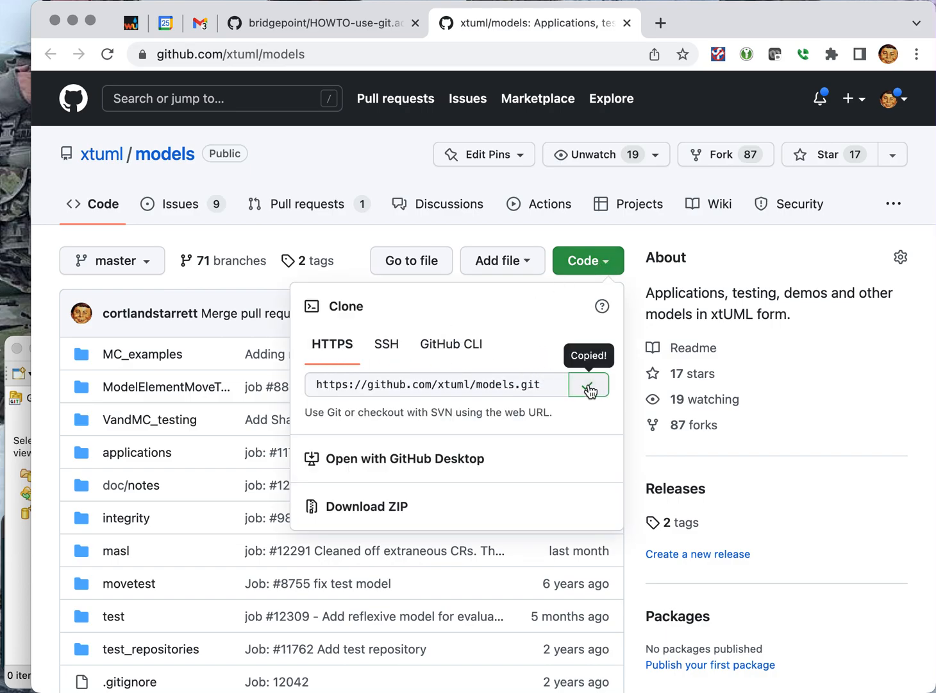
click(318, 24)
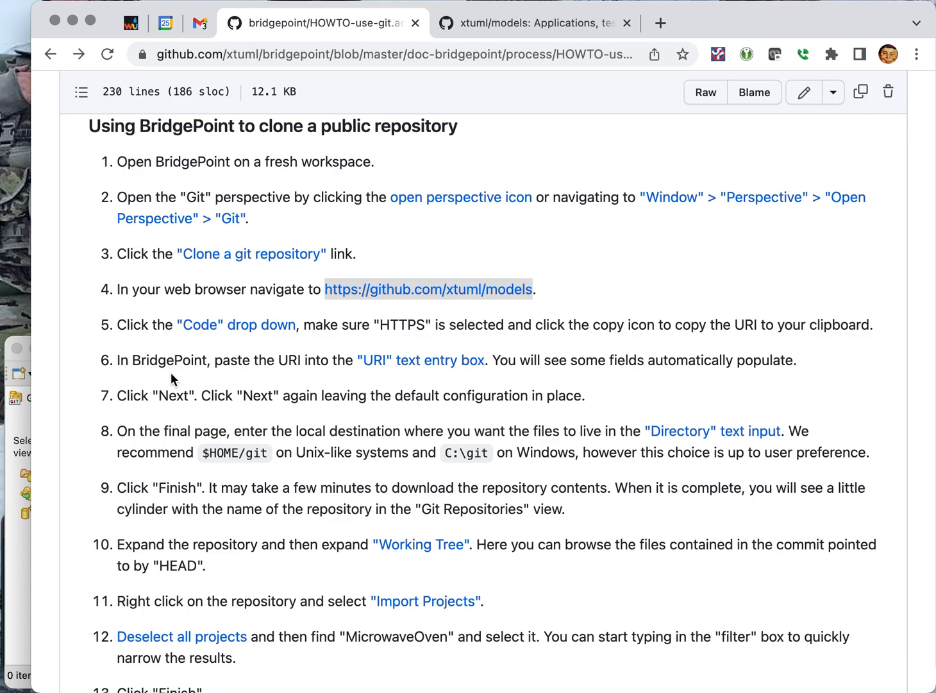
click(16, 571)
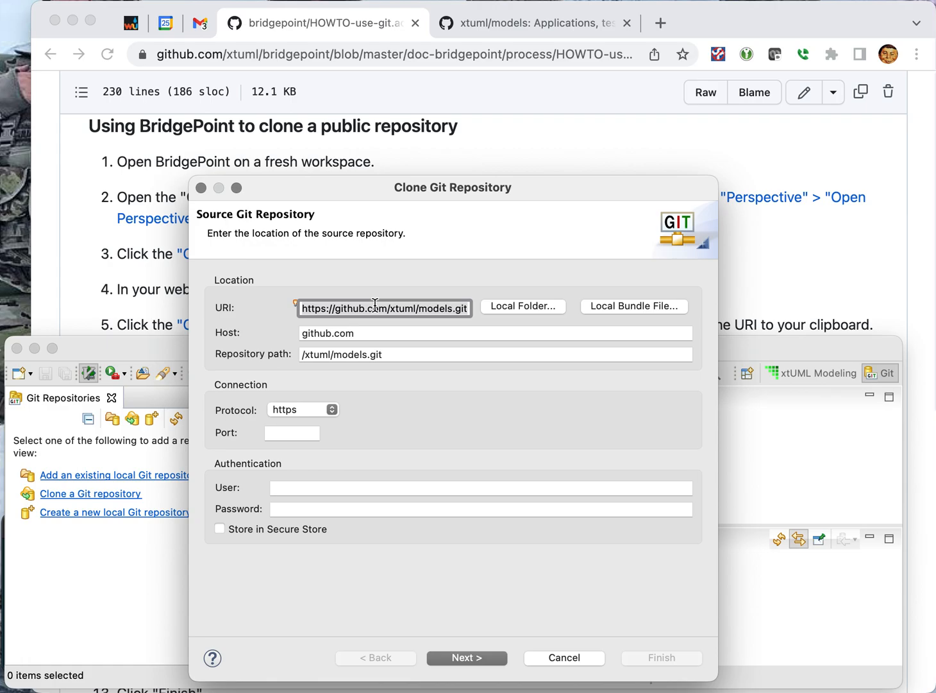
key(super+v)
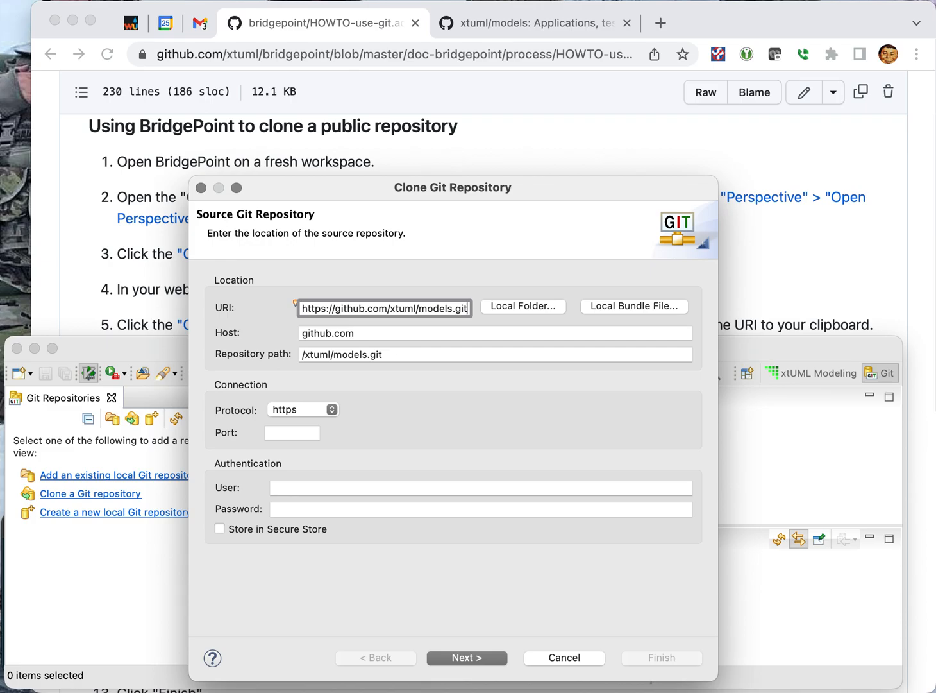
click(476, 656)
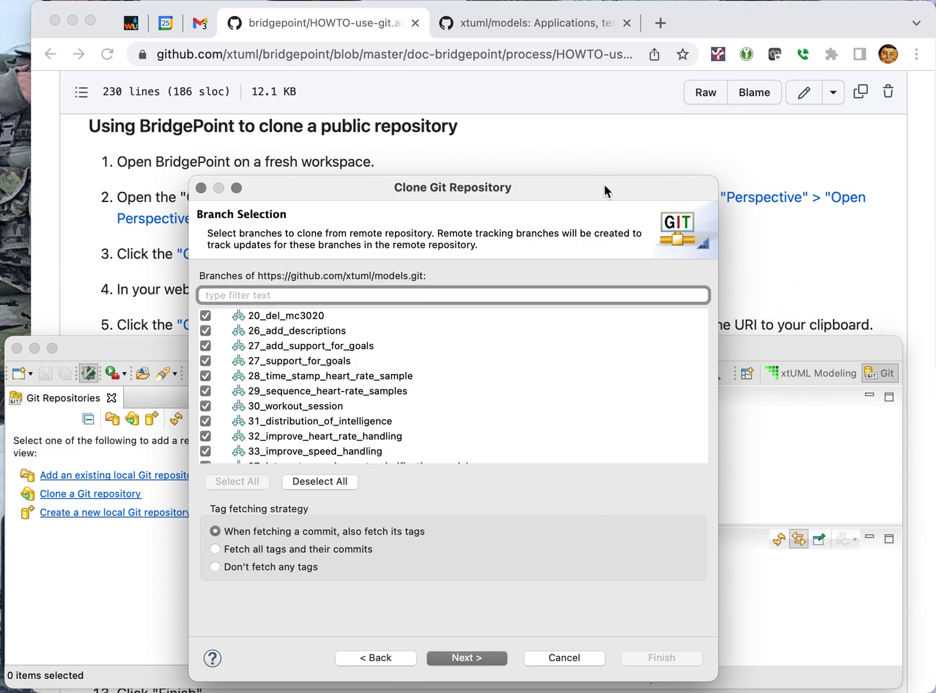
Step: Check the HOWTO's remaining clone instructions in the browser, and continue the clone wizard to the local destination with the default branch selection
drag(604, 190, 429, 180)
click(722, 236)
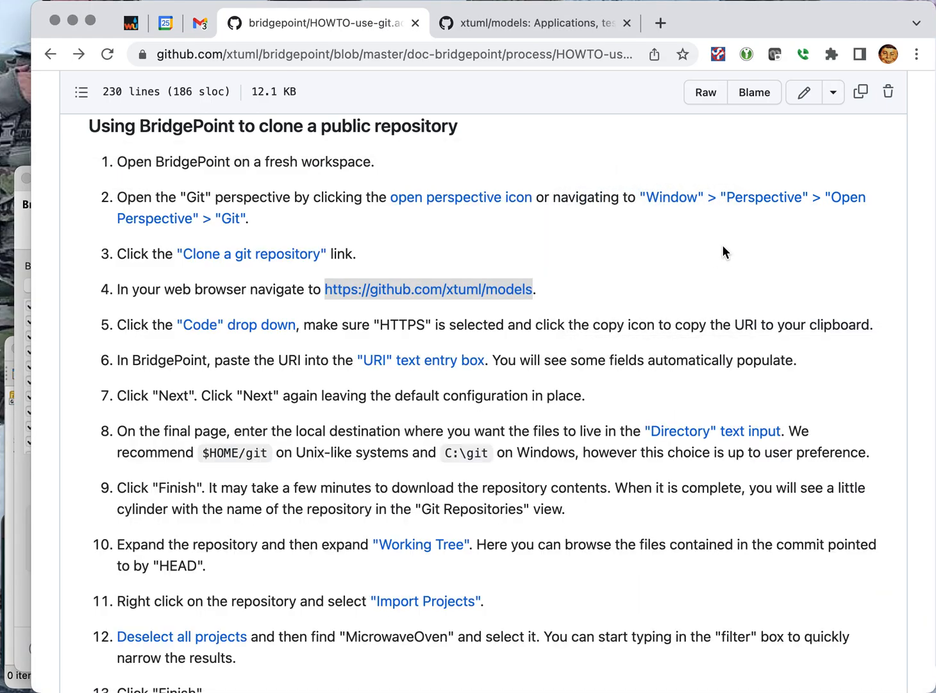
scroll(554, 339, down, 3)
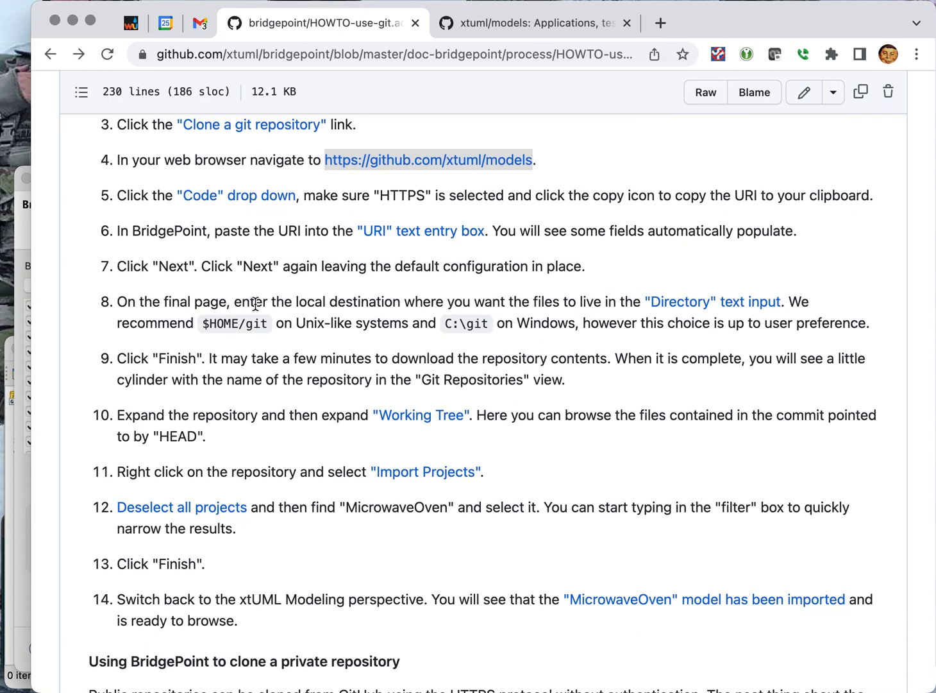
click(23, 532)
click(292, 647)
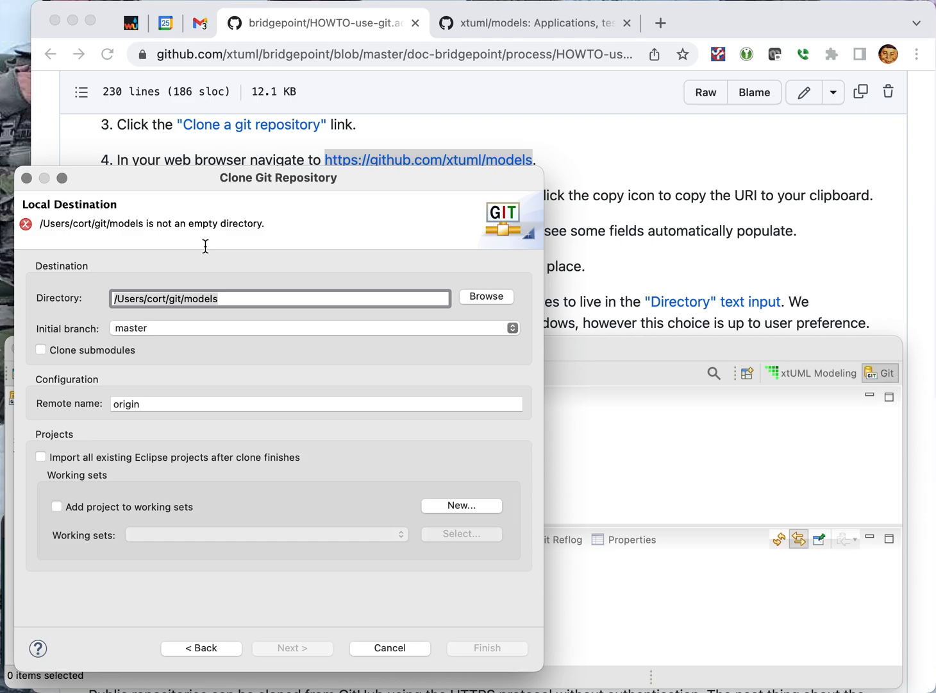
Step: Set the clone's local destination directory to git2/models under the home folder and finish the wizard to clone the repository
click(262, 300)
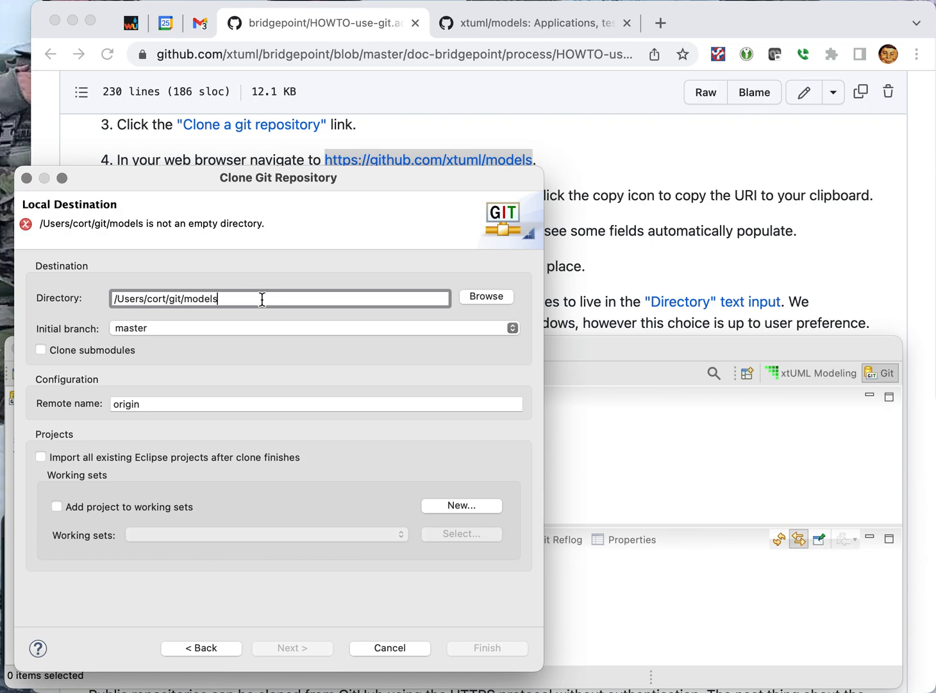
key(Left)
key(Left)
key(Left)
key(Left)
key(Left)
key(Left)
text(2)
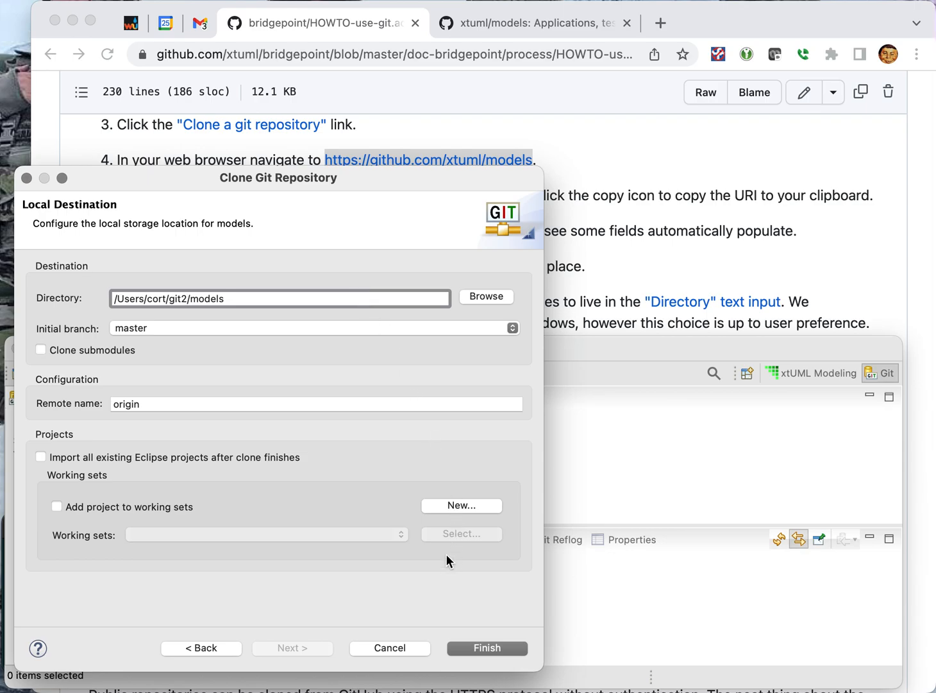
click(497, 649)
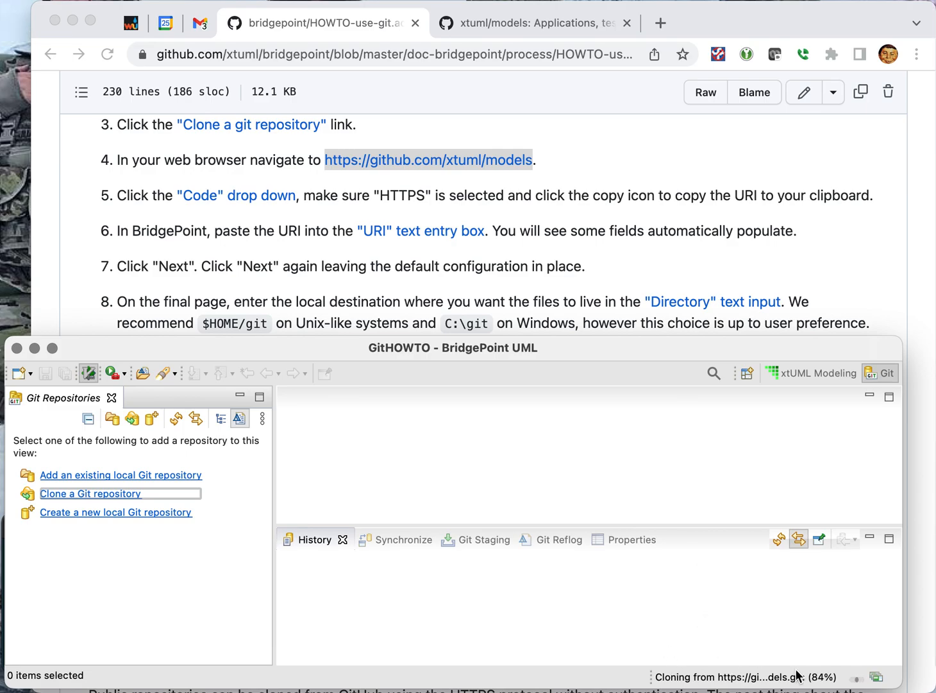
Step: Switch to the browser and read the HOWTO's remaining steps on browsing the cloned repository and importing a project
click(677, 162)
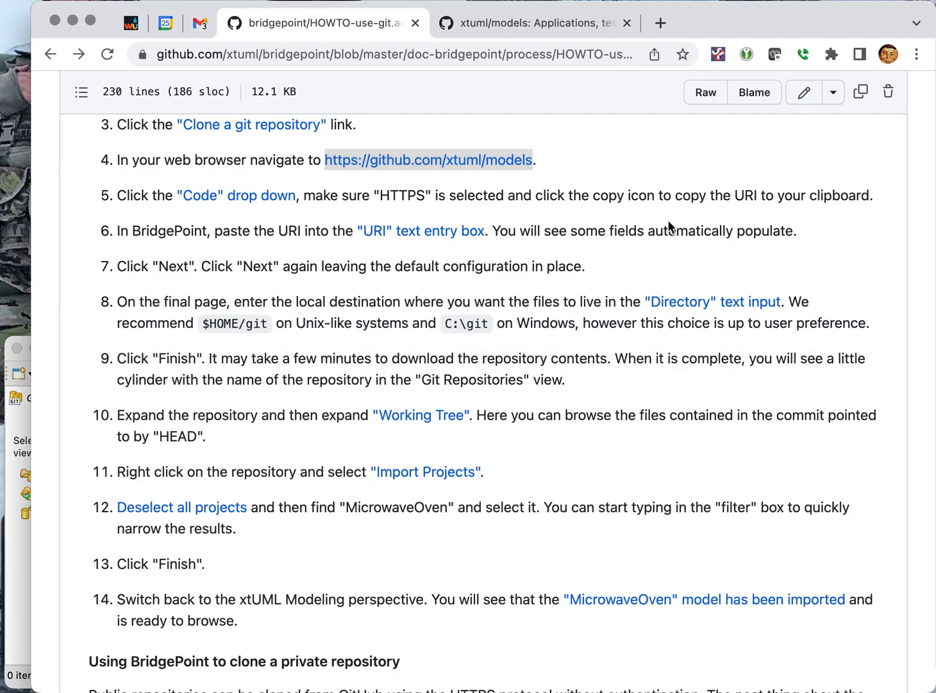
scroll(665, 237, down, 2)
scroll(666, 238, down, 2)
scroll(575, 302, down, 2)
scroll(576, 309, down, 1)
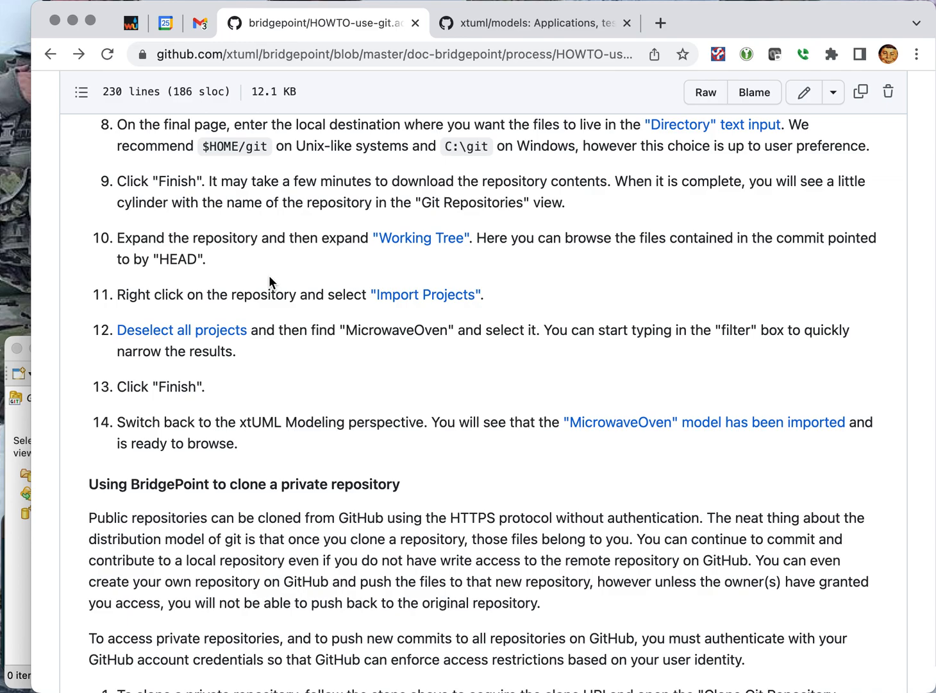
Step: Switch to BridgePoint UML, expand the cloned models repository and its Working Tree, and look through its folders
click(24, 591)
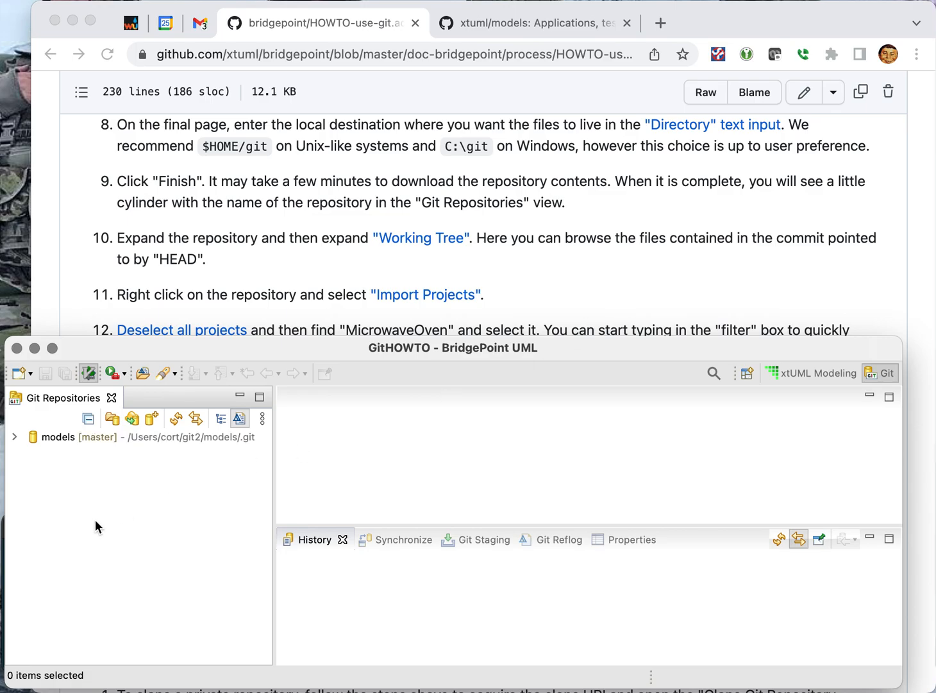
click(14, 436)
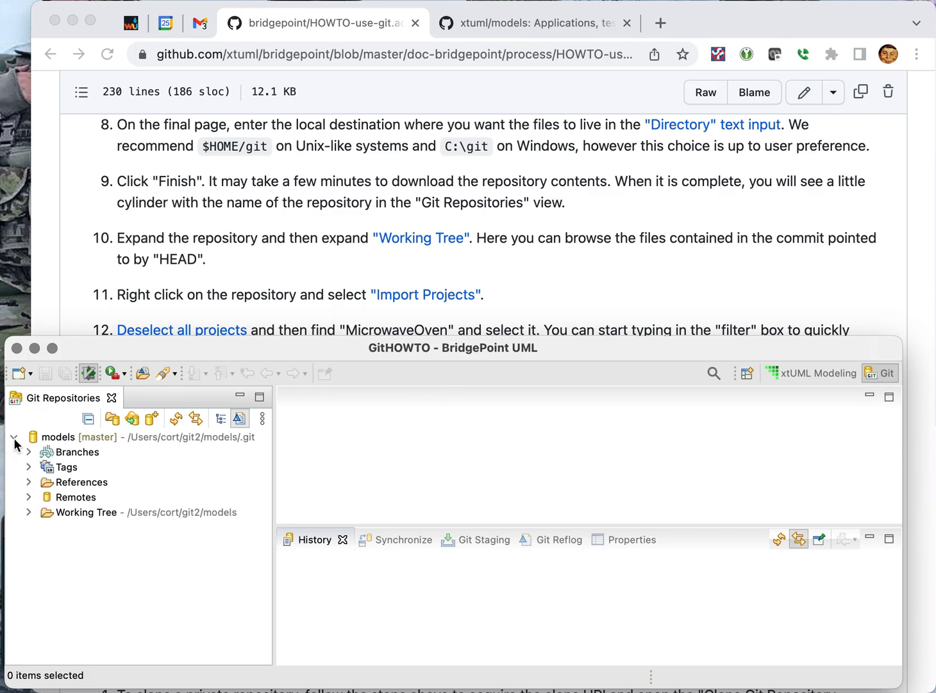
click(27, 512)
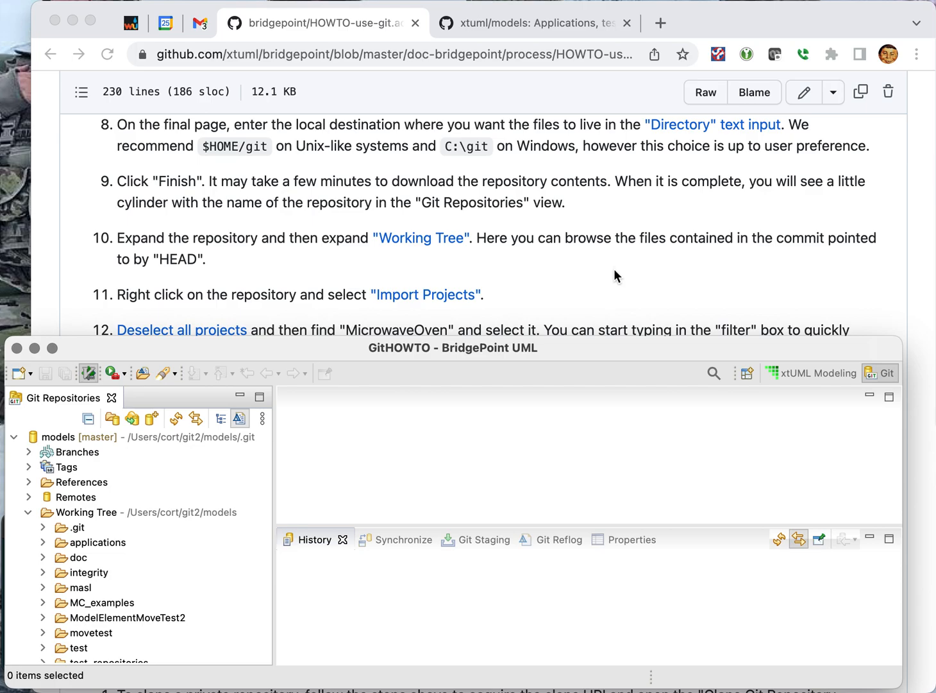
scroll(614, 268, down, 3)
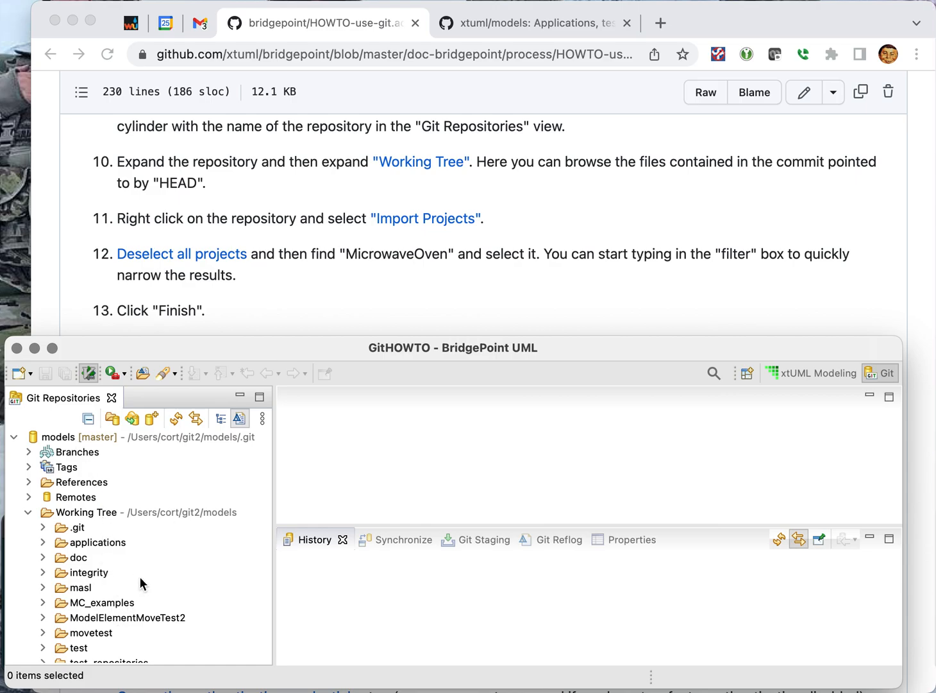
scroll(167, 571, down, 2)
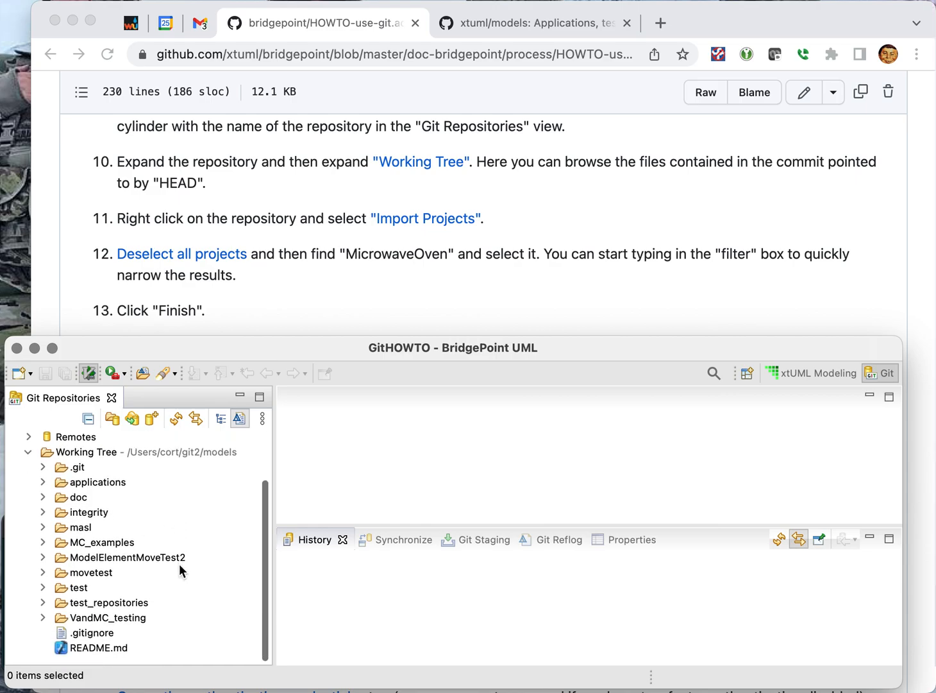
scroll(179, 563, up, 2)
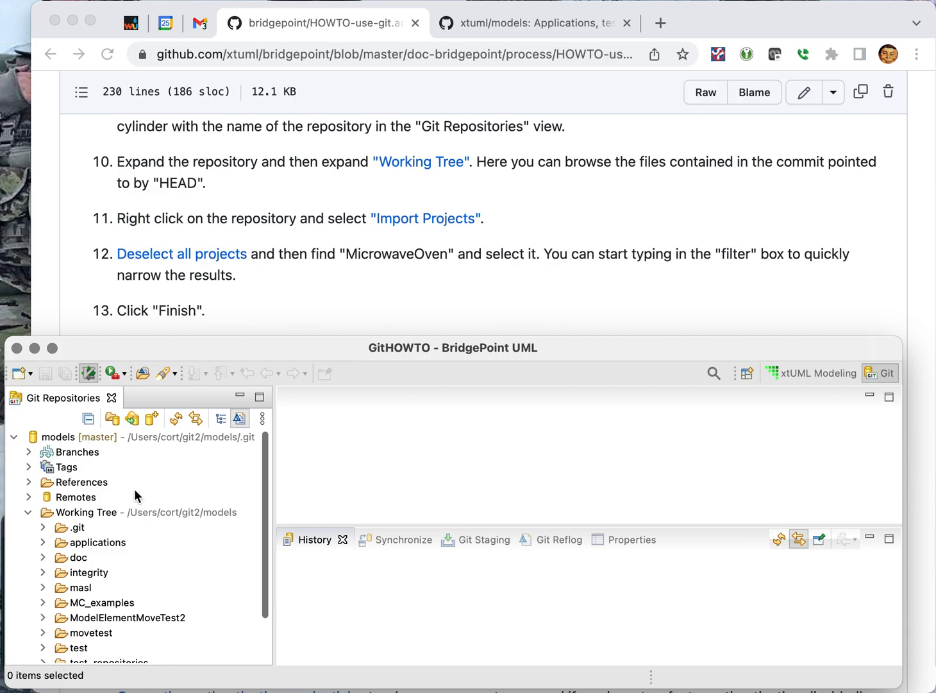
Step: Import only the MicrowaveOven project from the models repository, deselecting all projects and filtering the list by "micr"
click(104, 435)
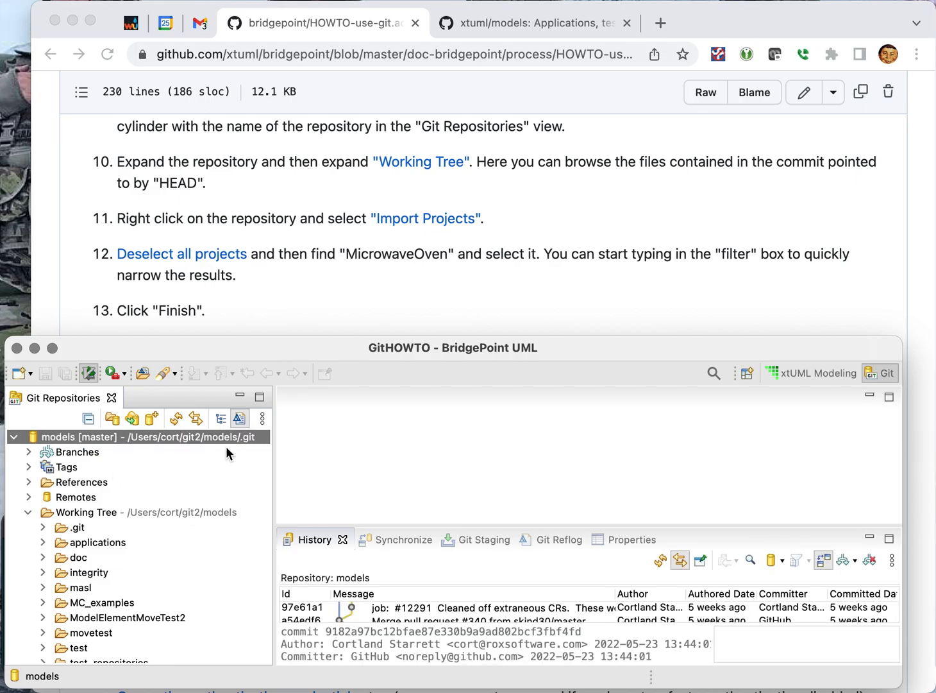
right_click(150, 439)
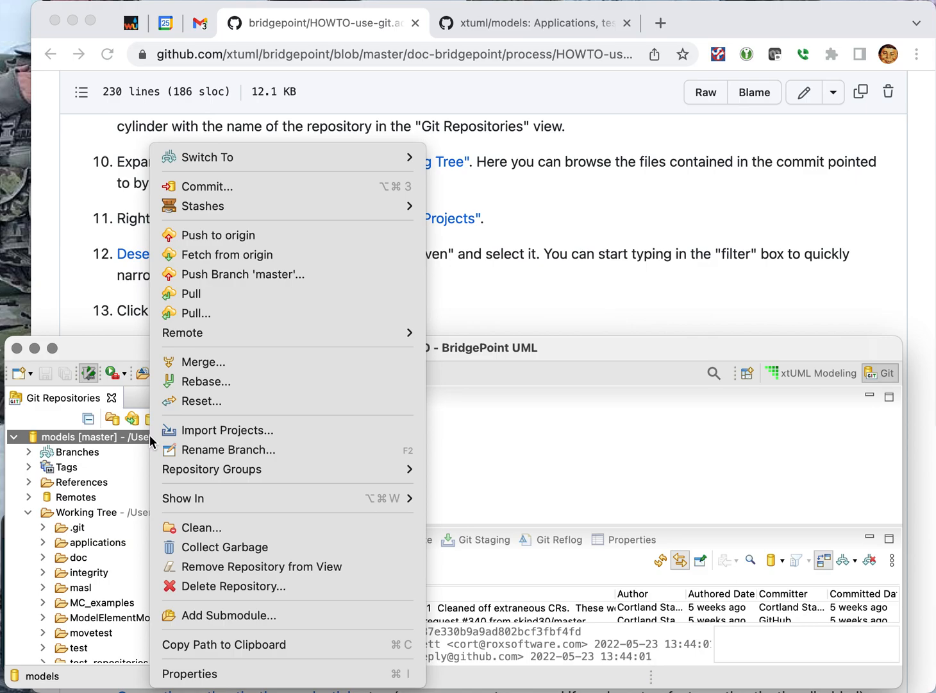
click(269, 429)
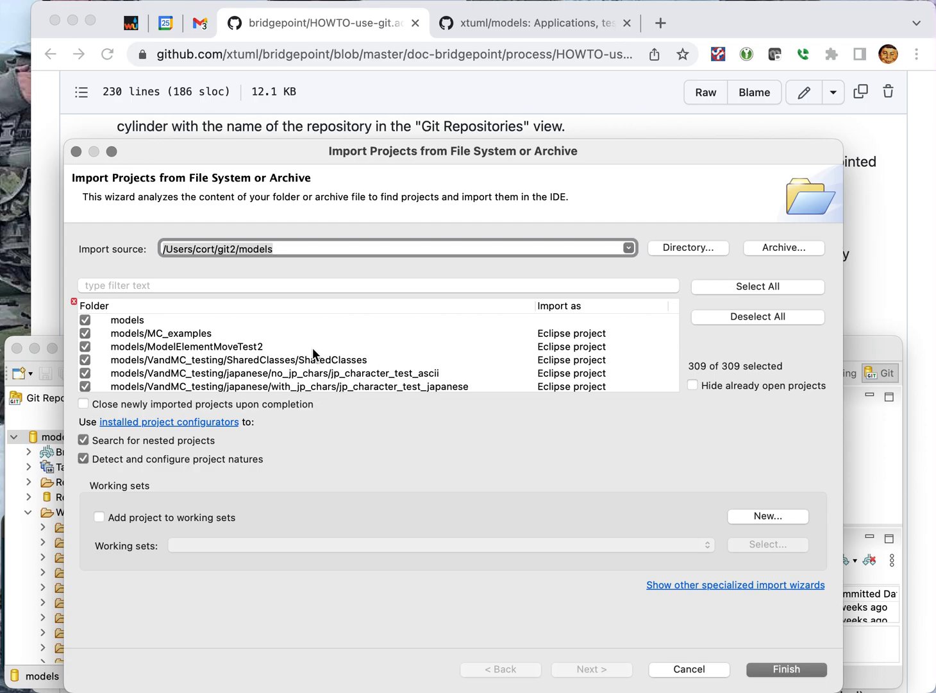
click(759, 319)
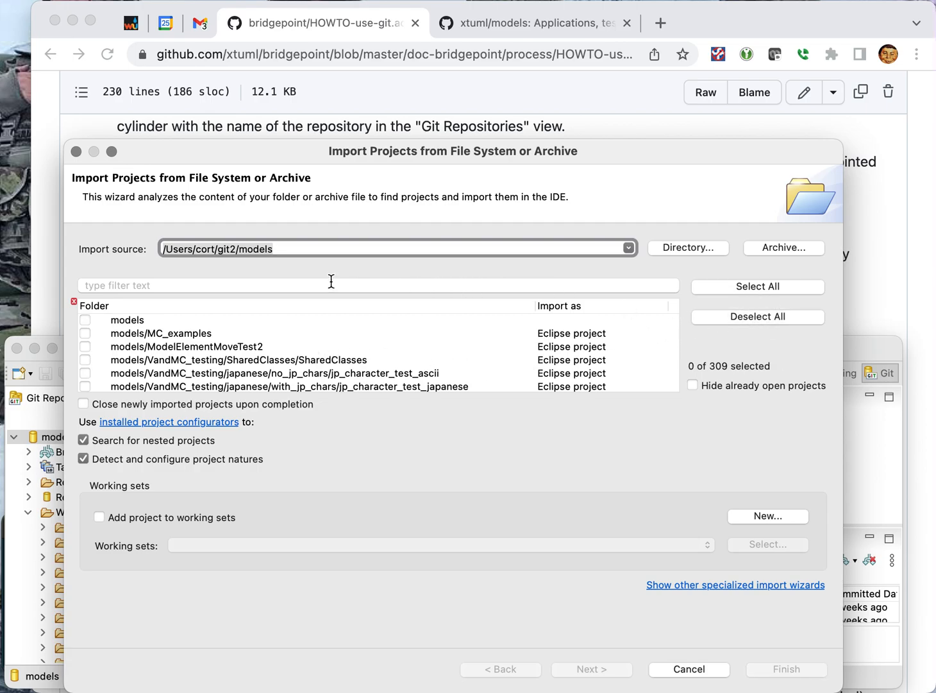
click(120, 284)
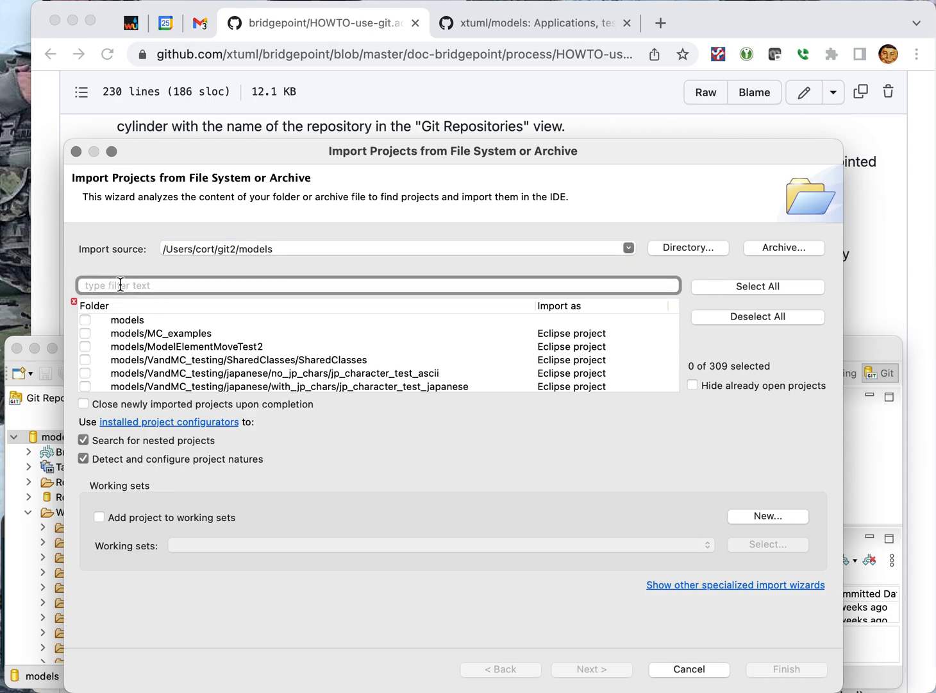
text(micr)
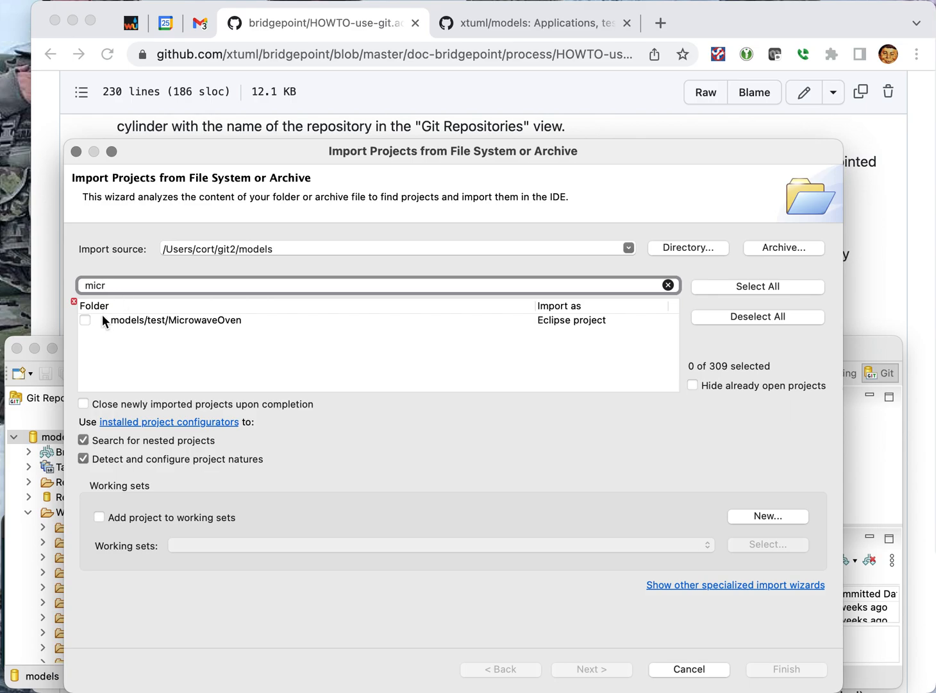
click(83, 319)
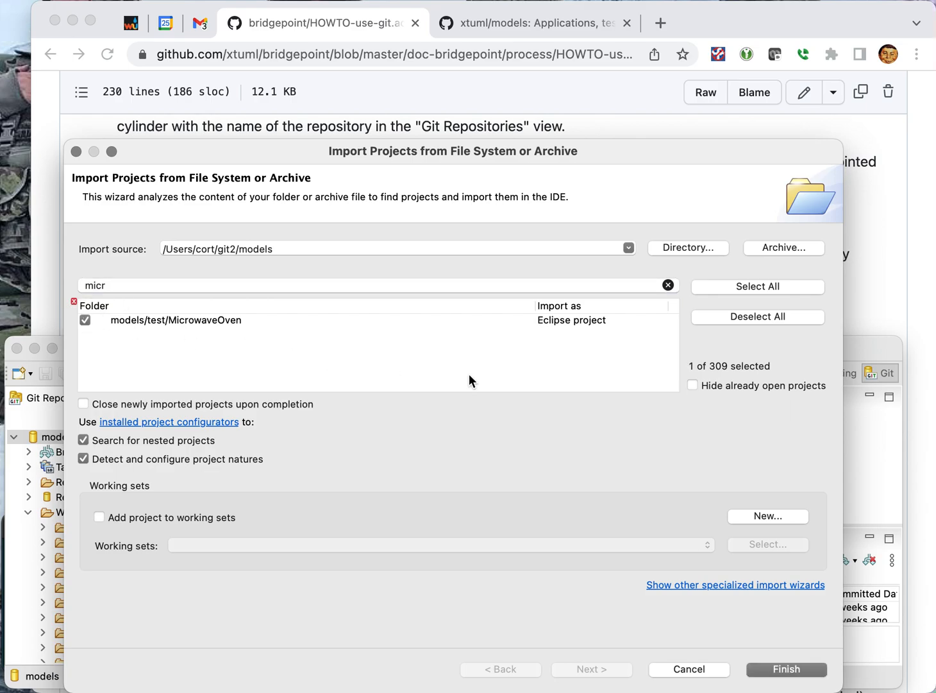
click(788, 667)
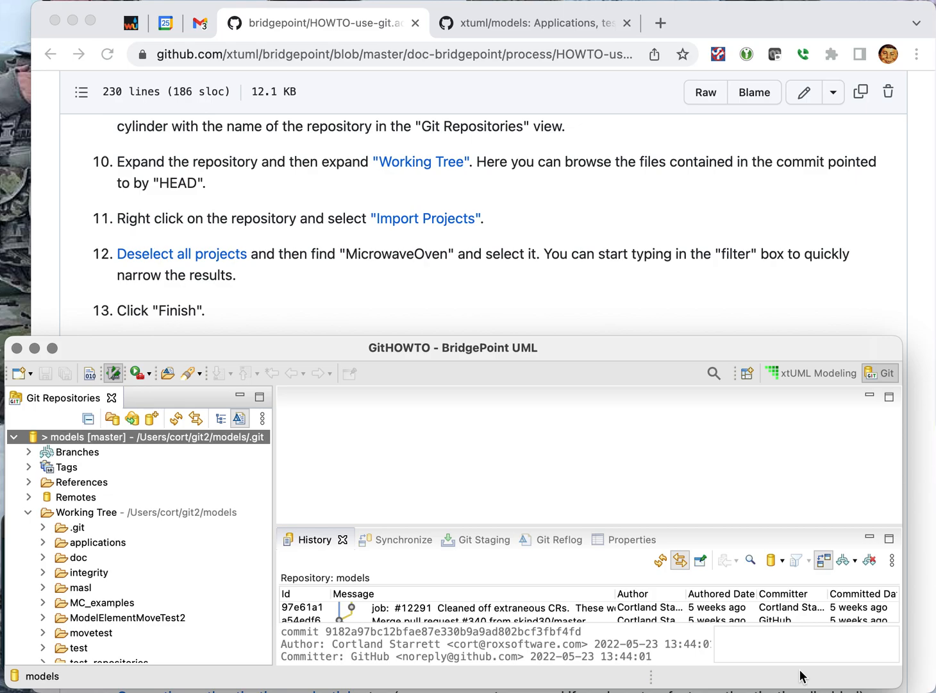
Step: Switch to the xtUML Modeling perspective, expand the MicrowaveOven project and open its Microwave Oven package diagram
click(807, 369)
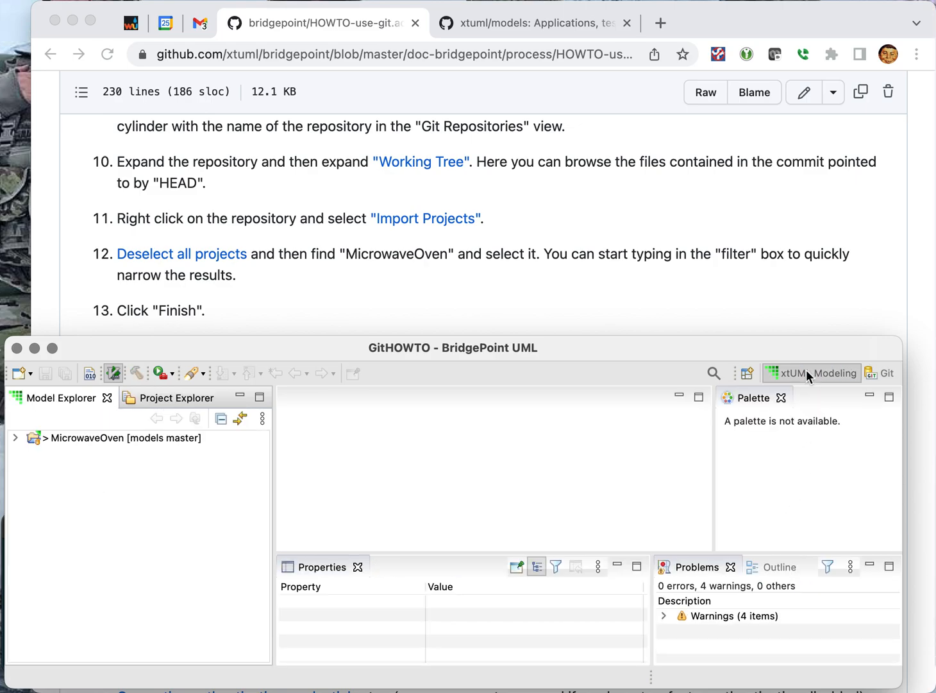
click(15, 439)
click(30, 455)
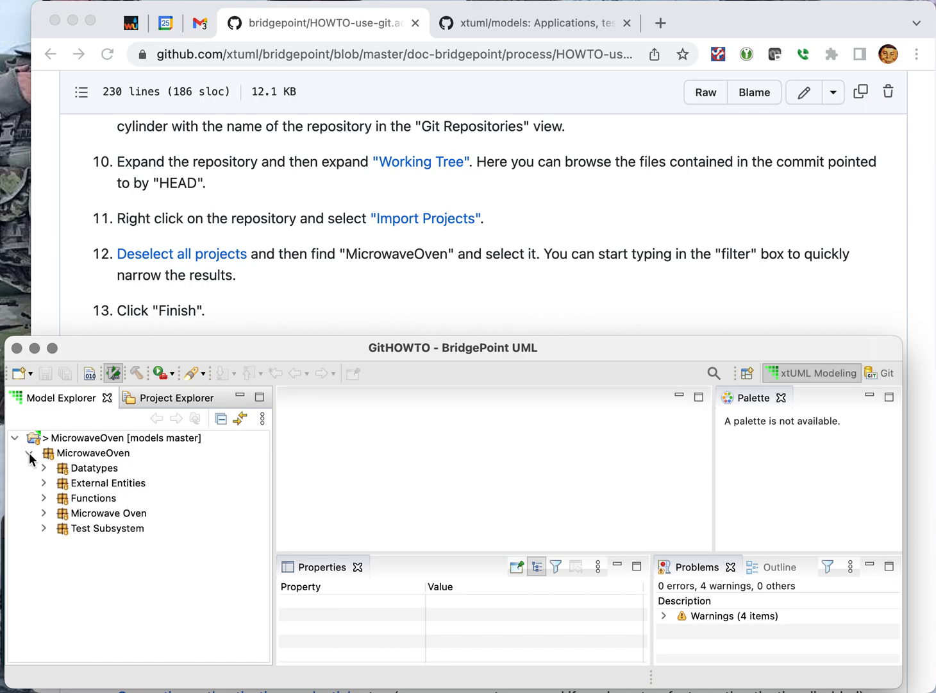
click(107, 513)
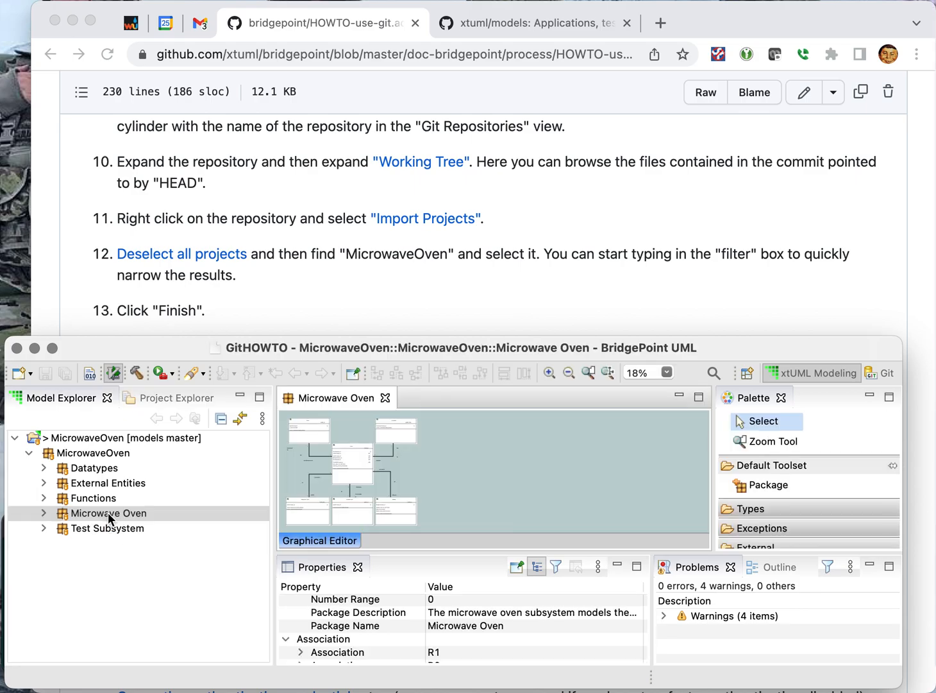
scroll(581, 244, down, 3)
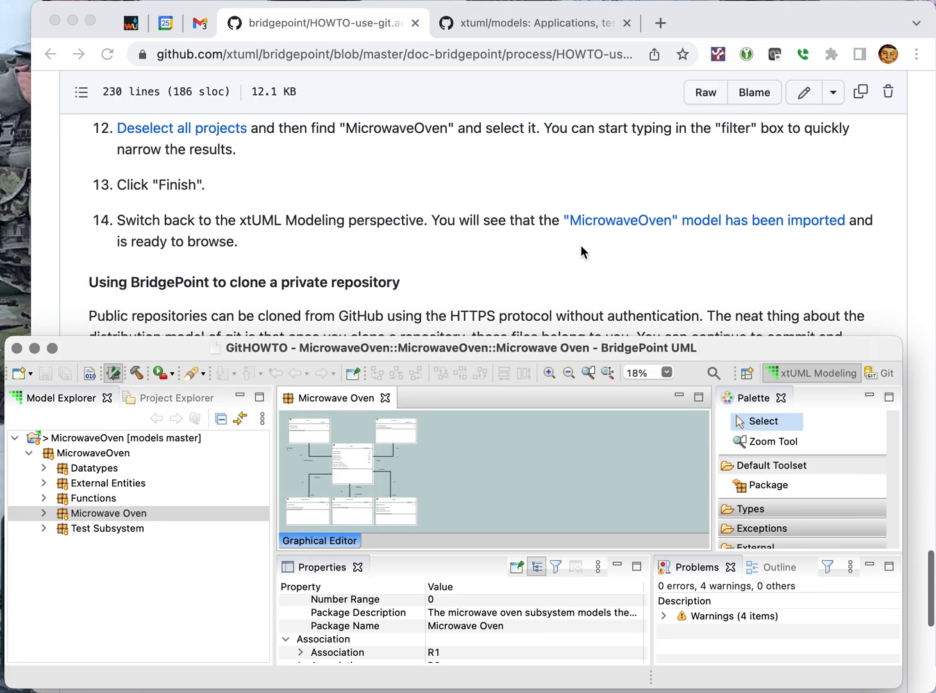